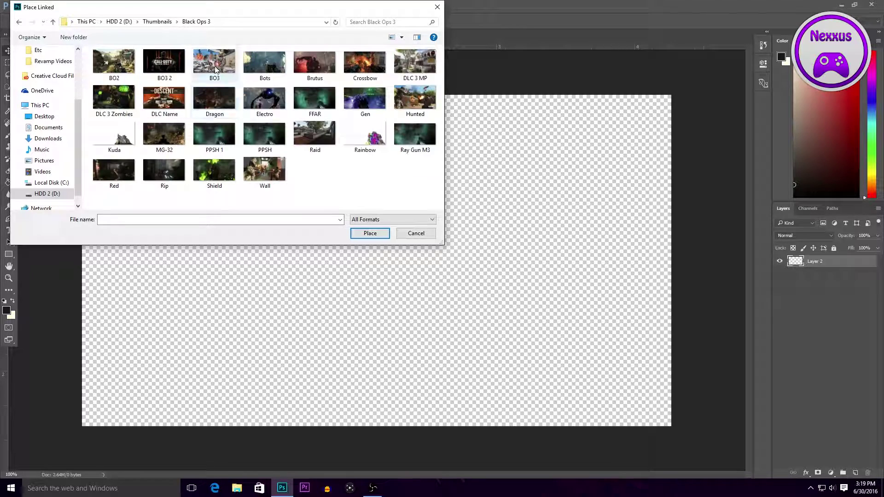
# - Place the BO3 image as a linked file filling the canvas and commit the placement
pyautogui.doubleClick(209, 68)
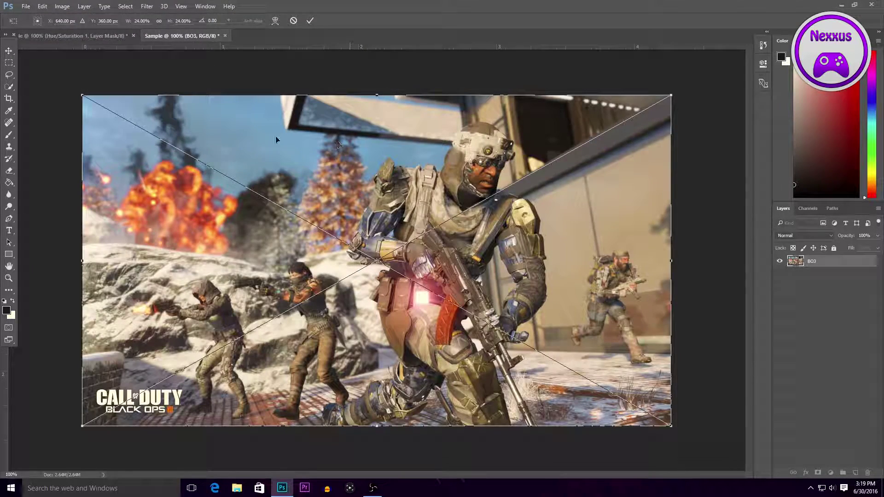
pyautogui.click(9, 50)
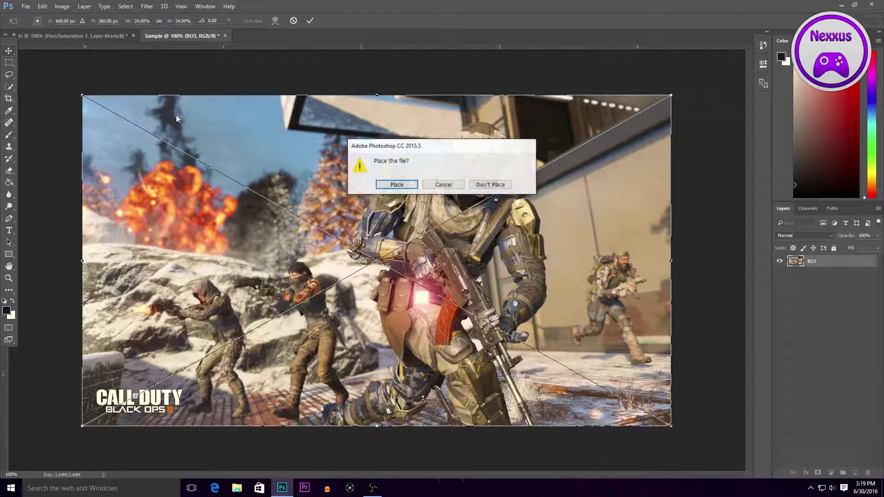
pyautogui.click(405, 184)
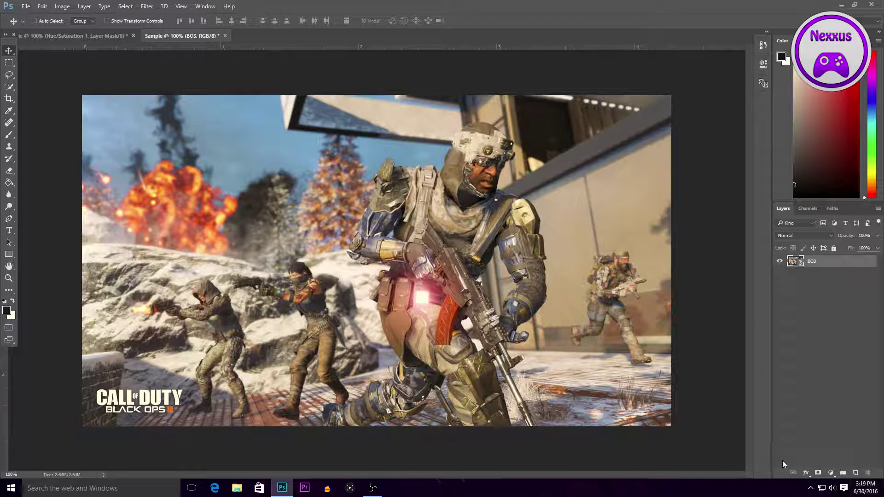
# - Add an Exposure adjustment layer above BO3 with offset -0.0500 and gamma correction 0.72
pyautogui.click(831, 473)
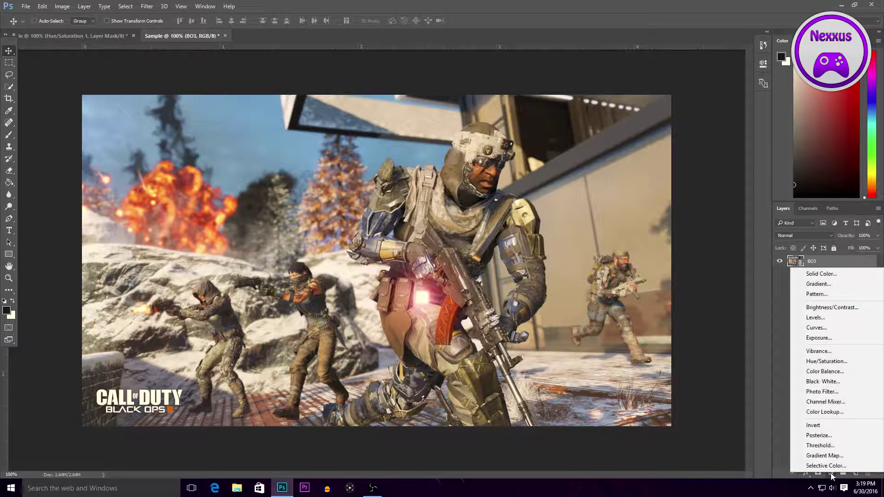
pyautogui.click(782, 462)
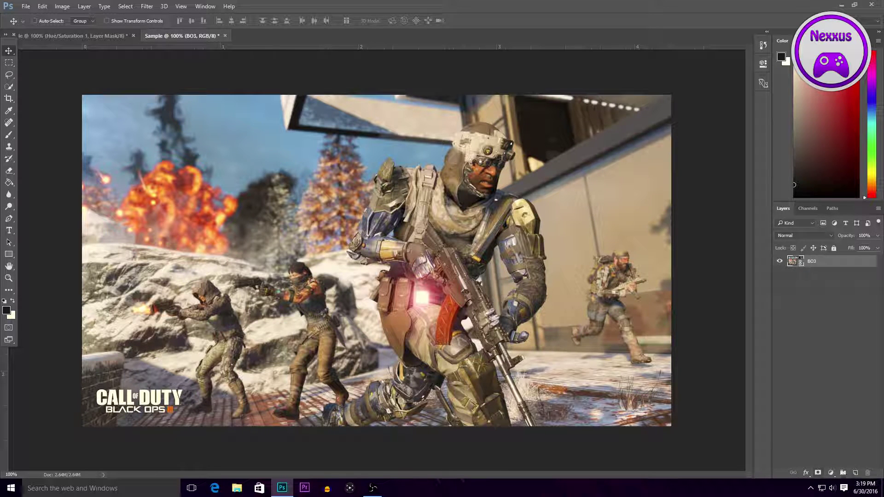
pyautogui.click(831, 473)
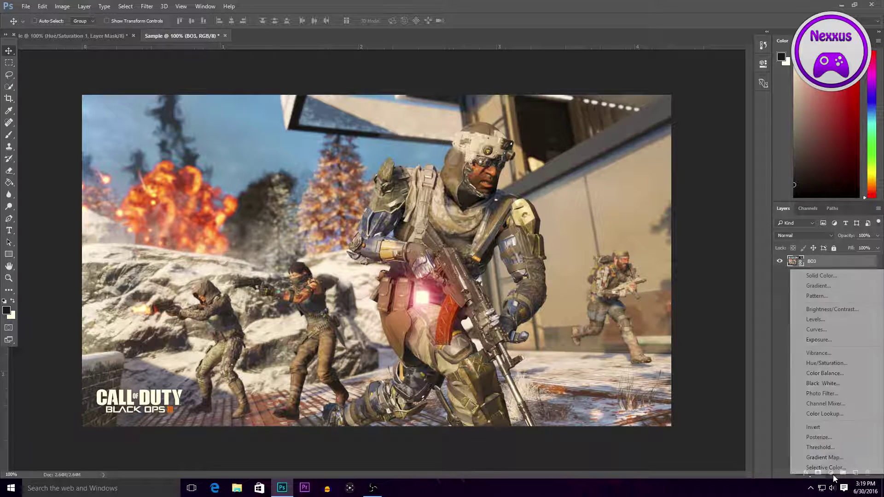
pyautogui.click(818, 340)
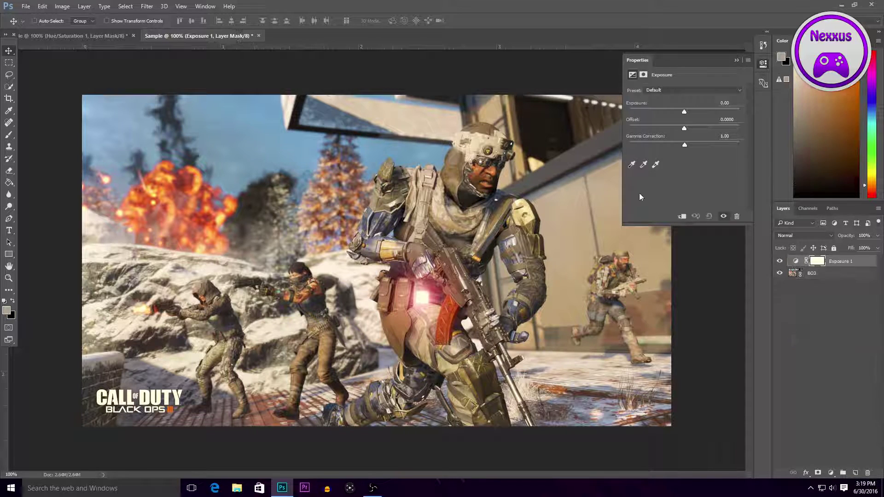
pyautogui.moveTo(684, 129)
pyautogui.mouseDown()
pyautogui.moveTo(674, 131)
pyautogui.moveTo(684, 132)
pyautogui.mouseUp()
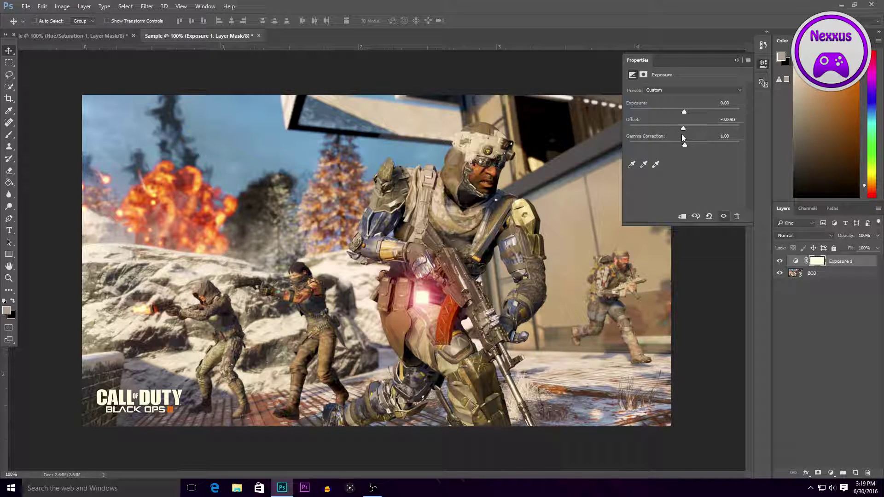
pyautogui.moveTo(682, 128); pyautogui.dragTo(679, 132)
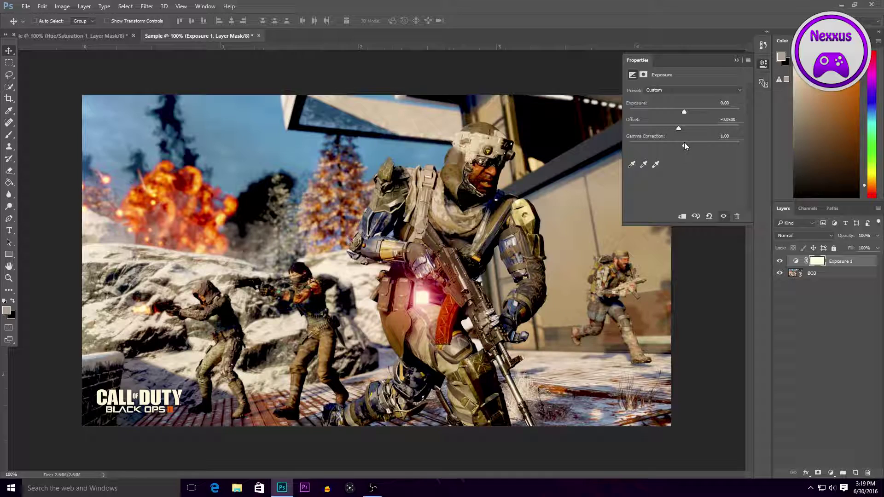
pyautogui.moveTo(684, 145); pyautogui.dragTo(697, 150)
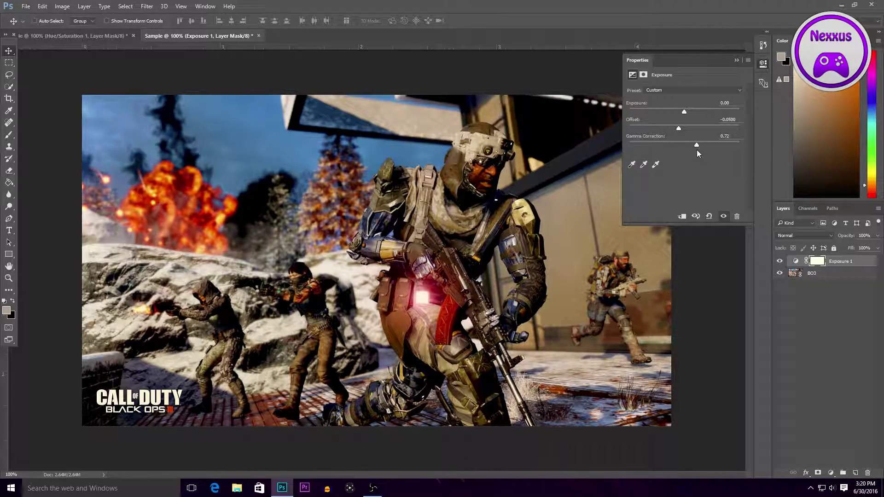
pyautogui.click(737, 60)
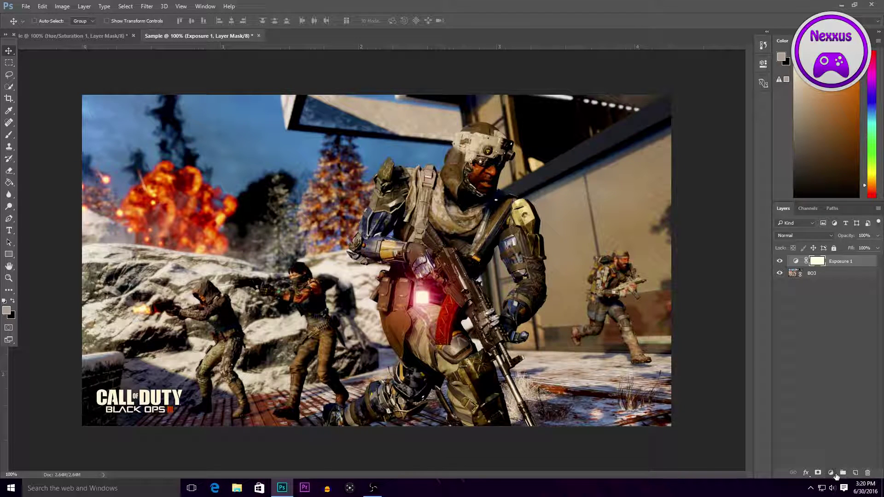
# - Add a Brightness/Contrast adjustment layer with brightness -81 and contrast 58
pyautogui.click(835, 475)
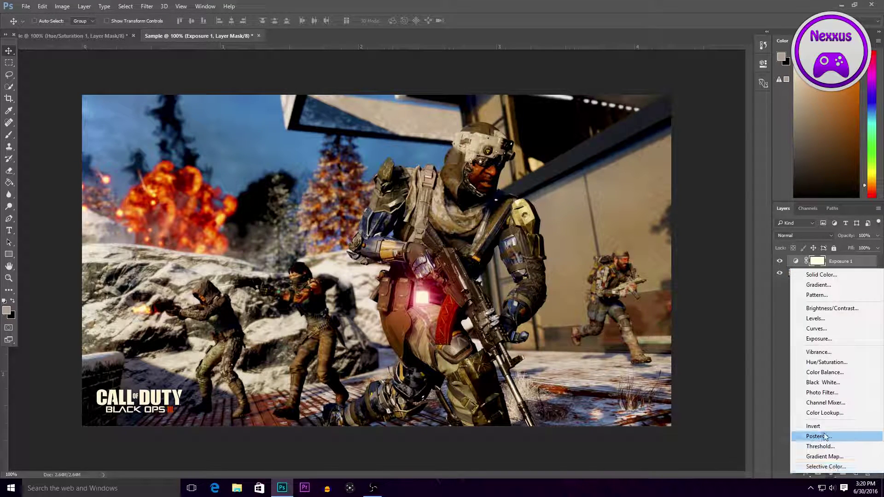
pyautogui.click(829, 306)
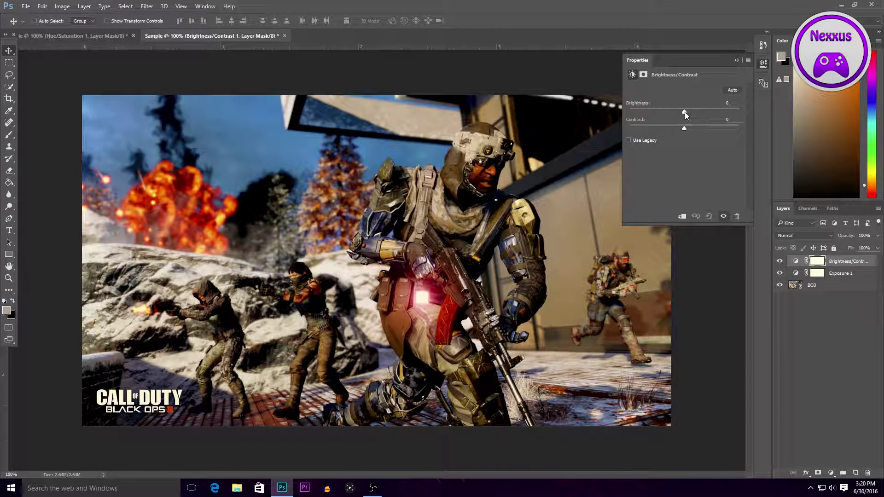
pyautogui.moveTo(684, 112); pyautogui.dragTo(716, 143)
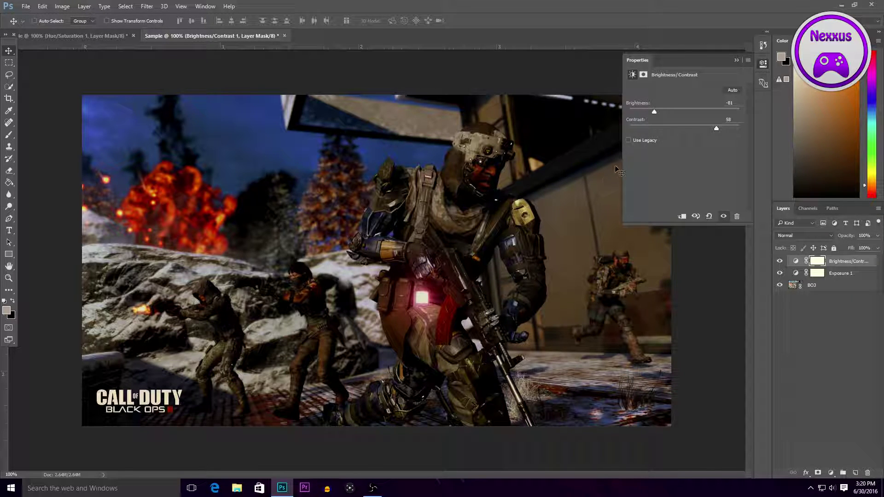
pyautogui.click(738, 60)
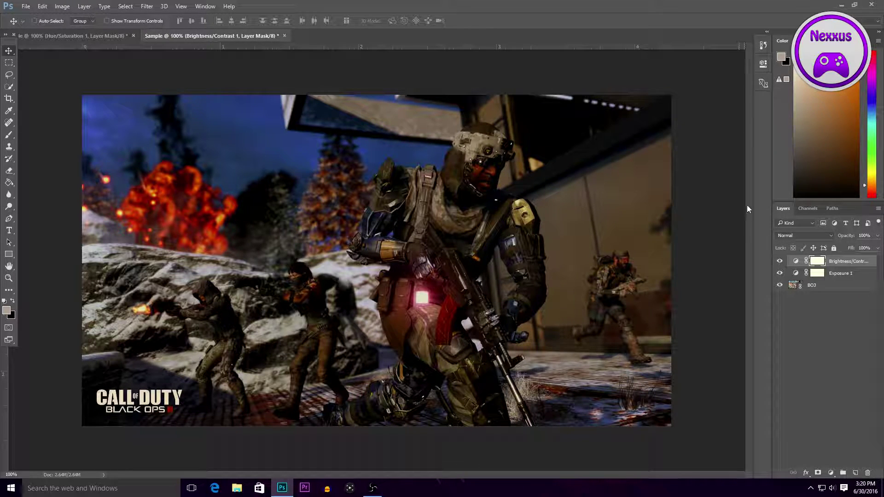
# - Add a Gradient Map adjustment layer and choose the black-to-white preset gradient for it
pyautogui.click(831, 473)
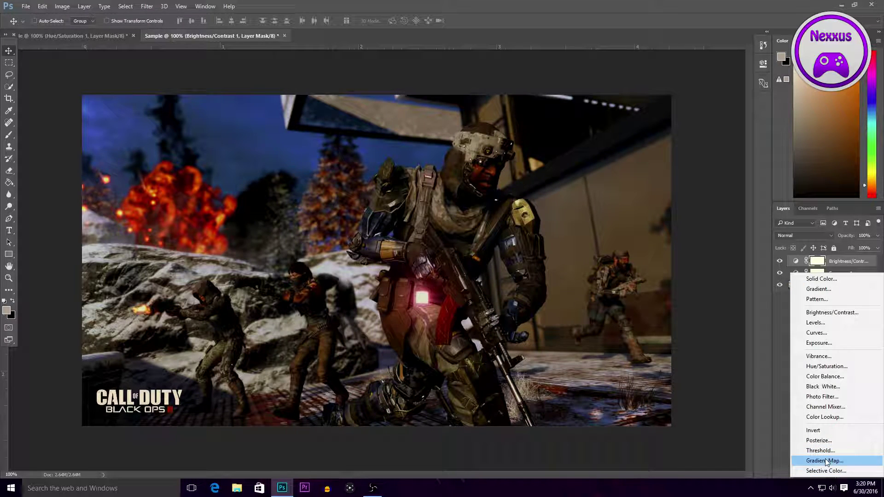
pyautogui.click(826, 462)
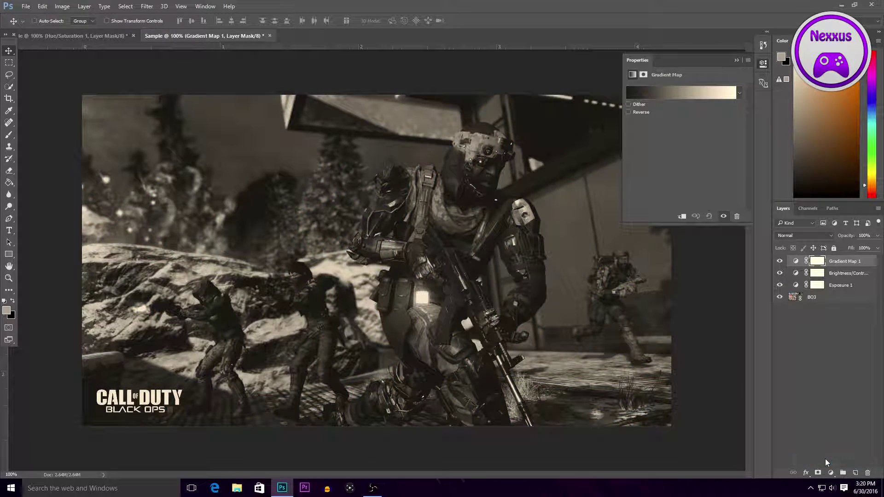
pyautogui.click(725, 96)
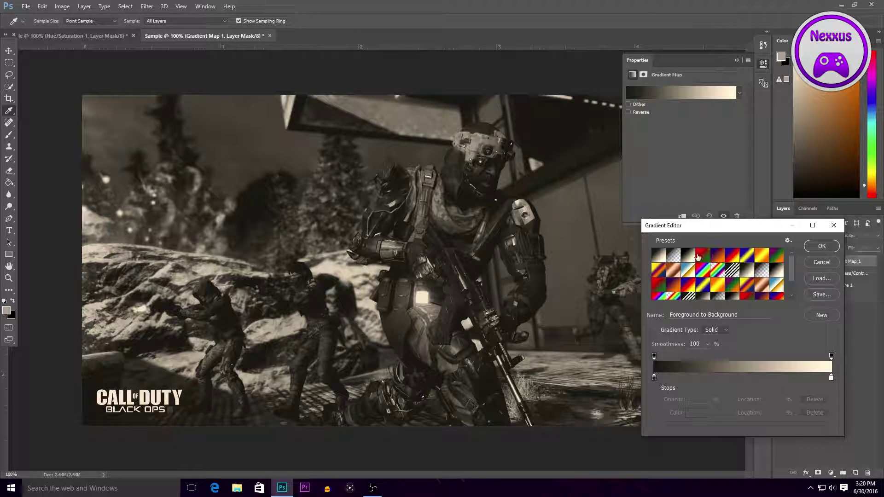
pyautogui.click(690, 259)
# - Change the gradient map's white end stop to magenta #ea00ff and apply the gradient
pyautogui.click(831, 378)
pyautogui.click(695, 412)
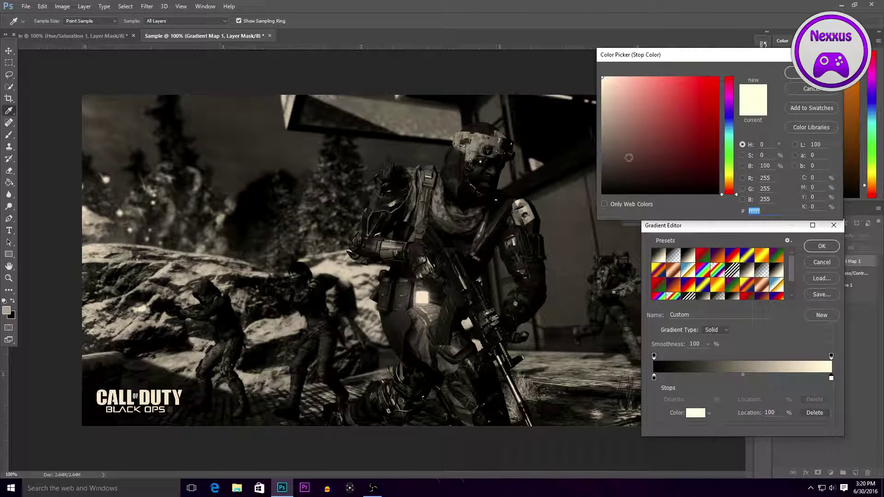
pyautogui.moveTo(641, 145)
pyautogui.mouseDown()
pyautogui.moveTo(705, 81)
pyautogui.moveTo(723, 77)
pyautogui.moveTo(728, 105)
pyautogui.moveTo(730, 98)
pyautogui.mouseUp()
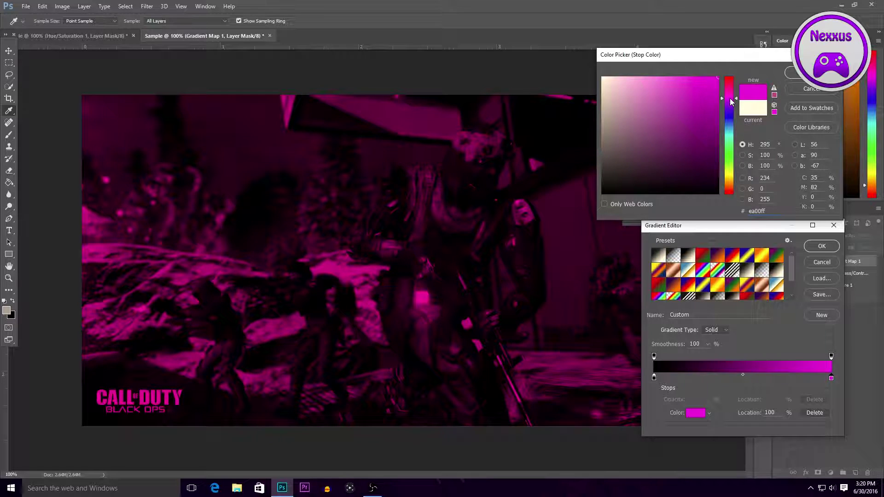
pyautogui.click(790, 72)
pyautogui.click(821, 246)
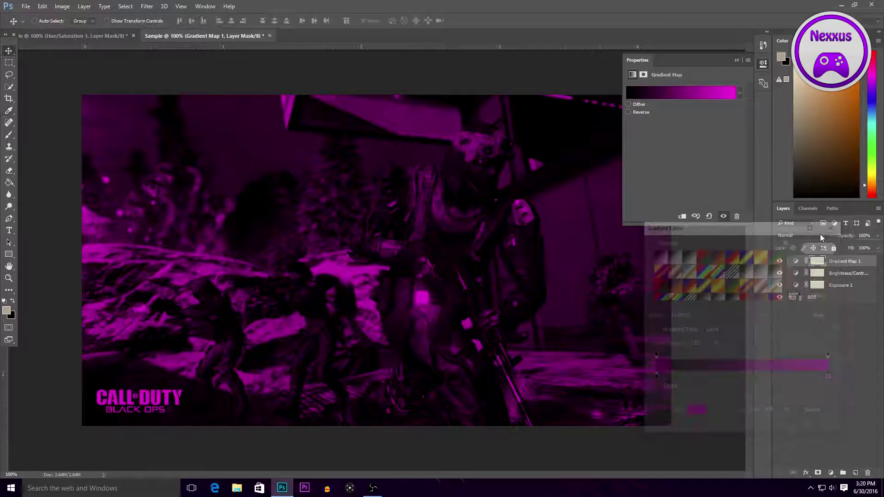
pyautogui.click(736, 59)
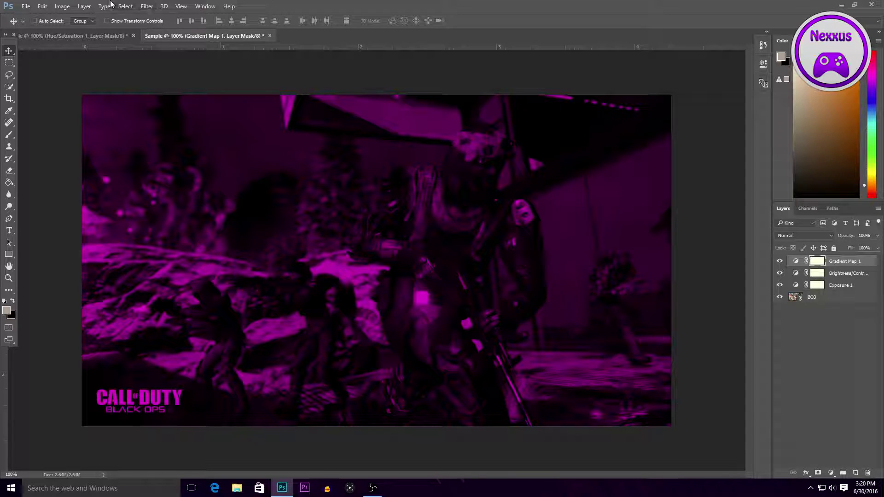
# - Place the Kuda gun image as a linked file and shift it slightly toward the canvas's right edge
pyautogui.click(31, 6)
pyautogui.click(65, 182)
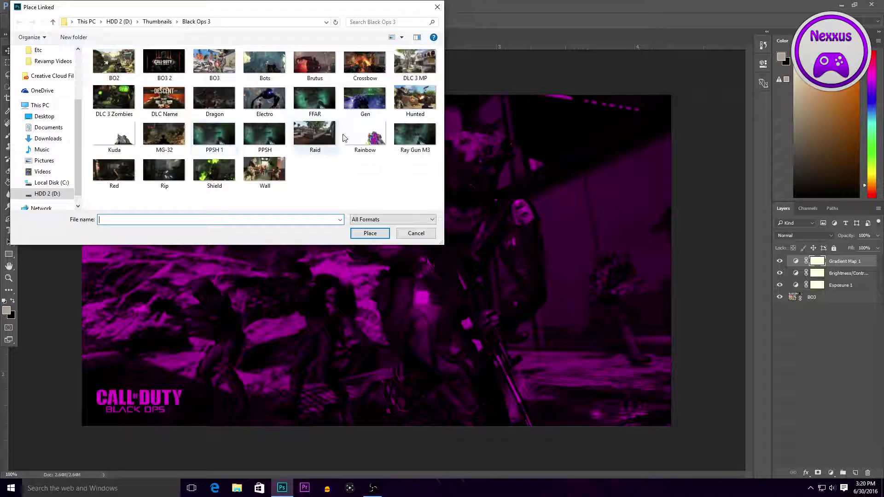
pyautogui.doubleClick(113, 135)
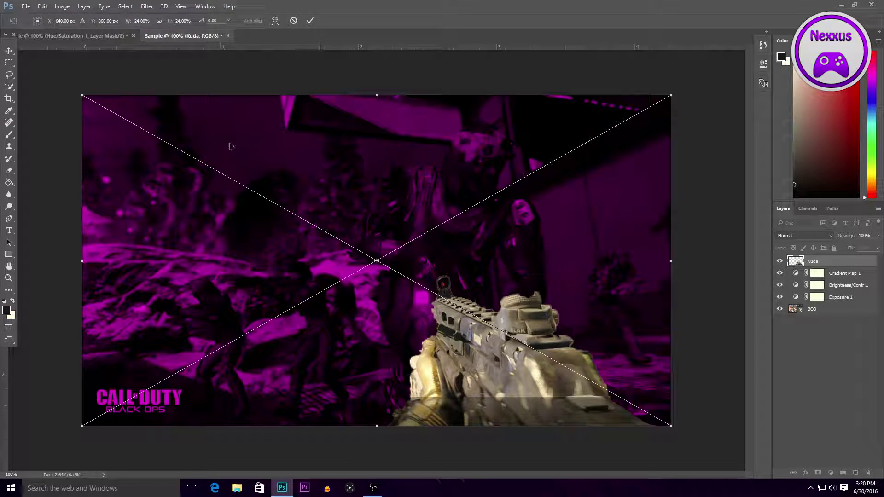
pyautogui.click(9, 51)
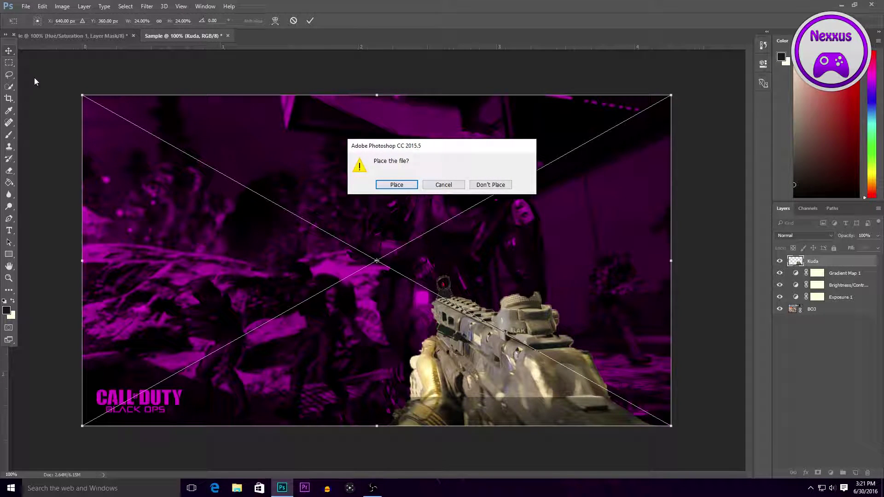
pyautogui.click(398, 186)
pyautogui.moveTo(559, 383); pyautogui.dragTo(584, 379)
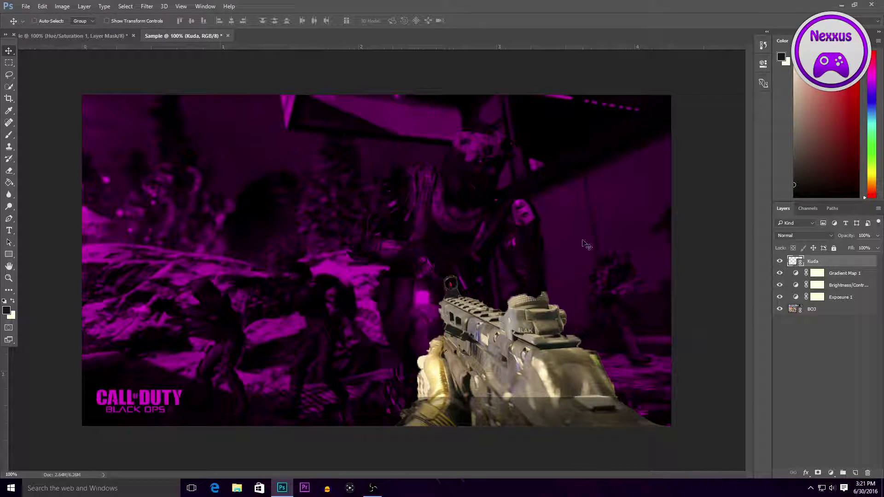
# - Create a new empty layer directly beneath the Kuda layer and switch to the Brush tool
pyautogui.click(855, 474)
pyautogui.moveTo(819, 262); pyautogui.dragTo(820, 279)
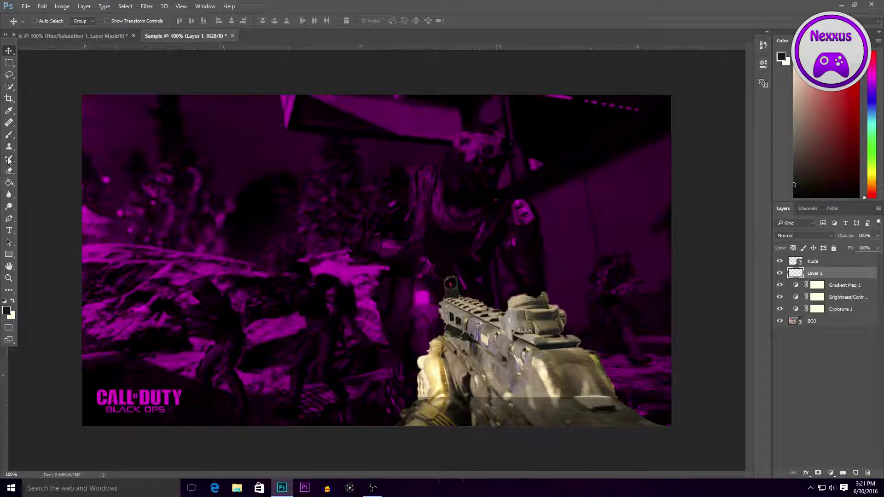
pyautogui.click(9, 135)
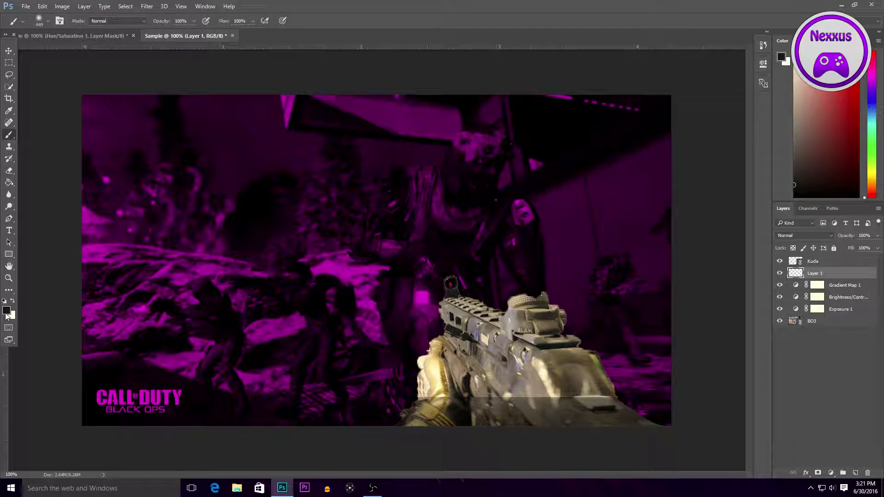
# - Set the foreground colour to bright pink #ff00c6
pyautogui.click(7, 312)
pyautogui.moveTo(727, 116); pyautogui.dragTo(731, 78)
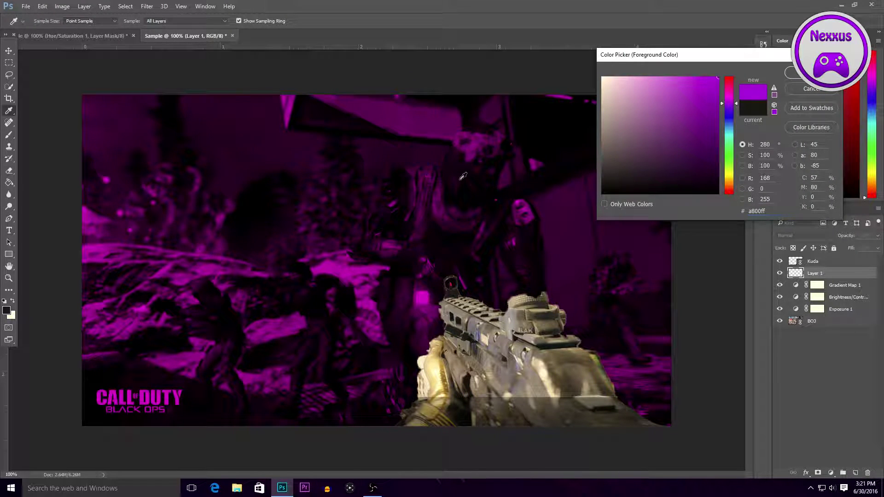
pyautogui.click(478, 135)
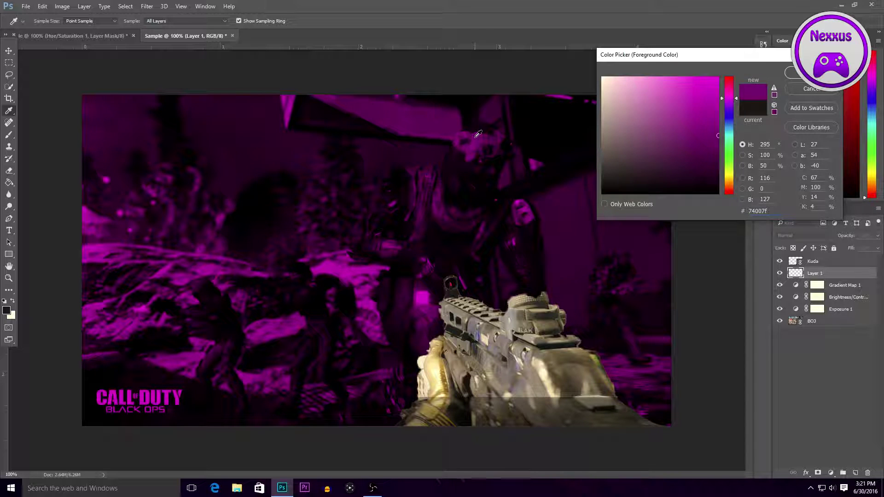
pyautogui.click(722, 92)
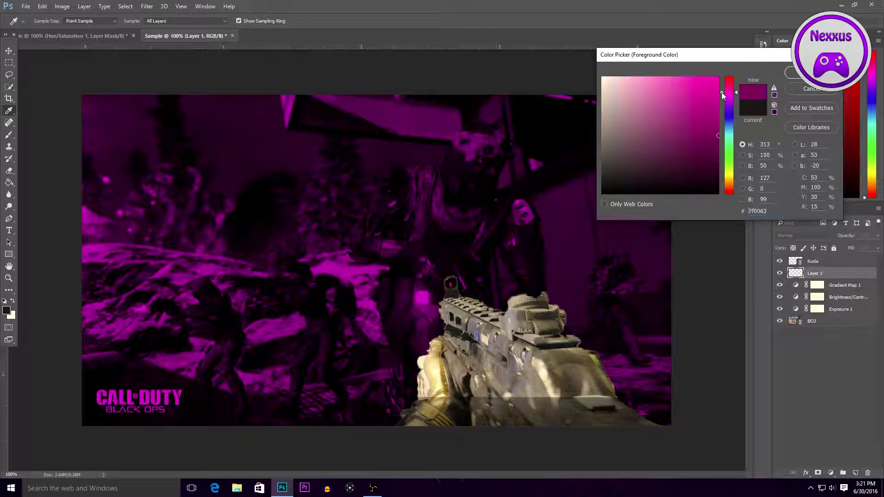
pyautogui.click(717, 78)
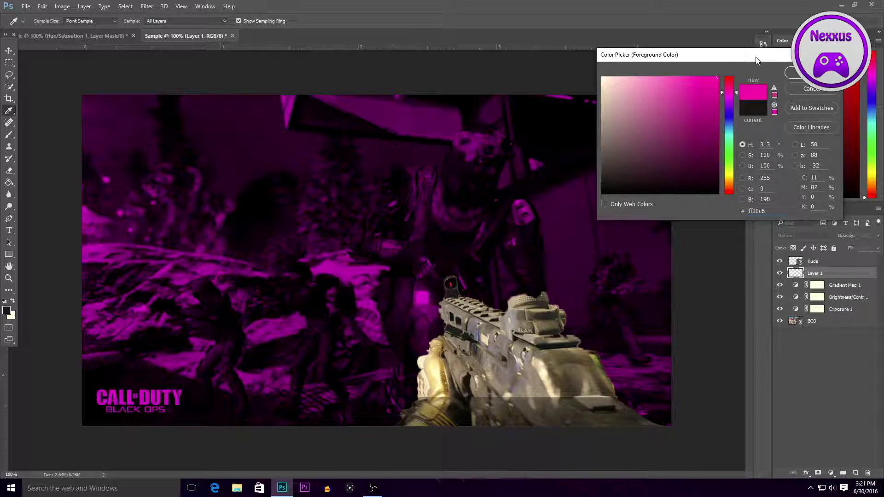
pyautogui.click(786, 69)
# - Paint a soft pink glow behind the gun on the new layer with a 333 px brush at 0% hardness
pyautogui.press('b')
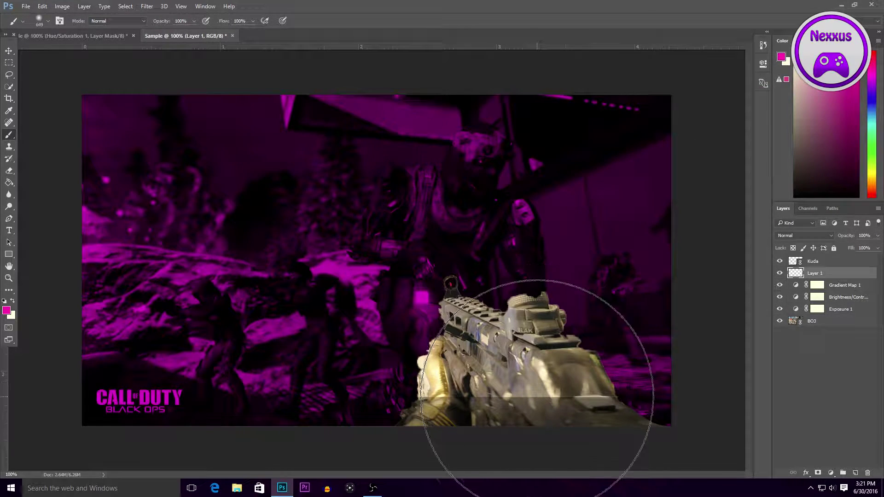
pyautogui.moveTo(539, 392); pyautogui.dragTo(465, 387)
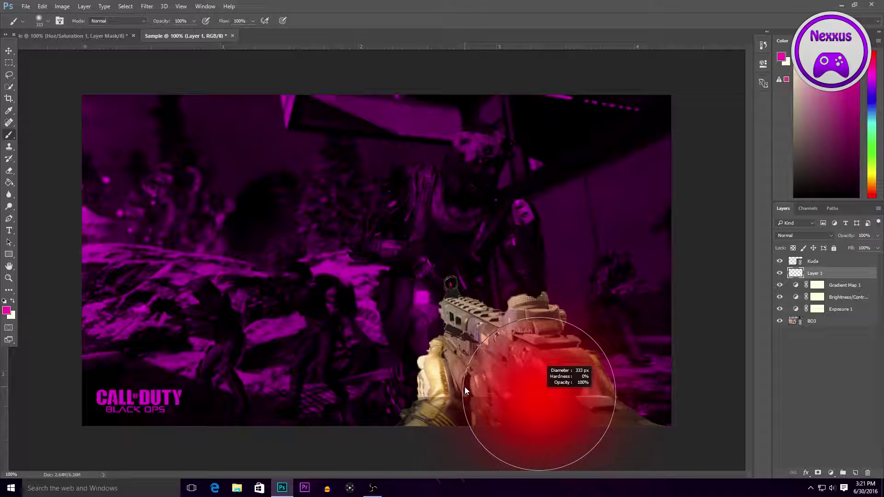
pyautogui.moveTo(592, 418)
pyautogui.mouseDown()
pyautogui.moveTo(618, 414)
pyautogui.moveTo(568, 362)
pyautogui.moveTo(507, 330)
pyautogui.moveTo(468, 339)
pyautogui.moveTo(454, 355)
pyautogui.moveTo(458, 374)
pyautogui.moveTo(430, 387)
pyautogui.moveTo(572, 316)
pyautogui.moveTo(592, 424)
pyautogui.moveTo(529, 349)
pyautogui.moveTo(438, 326)
pyautogui.moveTo(438, 335)
pyautogui.moveTo(486, 306)
pyautogui.moveTo(622, 350)
pyautogui.mouseUp()
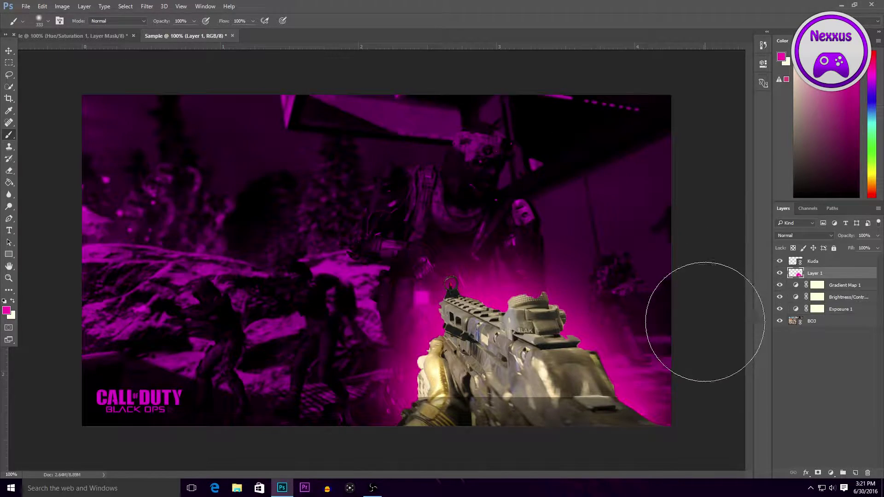
# - Extend the pink glow along the gun's left side and add a new empty layer above the Kuda layer
pyautogui.moveTo(428, 319)
pyautogui.mouseDown()
pyautogui.moveTo(437, 326)
pyautogui.moveTo(530, 277)
pyautogui.moveTo(383, 350)
pyautogui.moveTo(385, 388)
pyautogui.mouseUp()
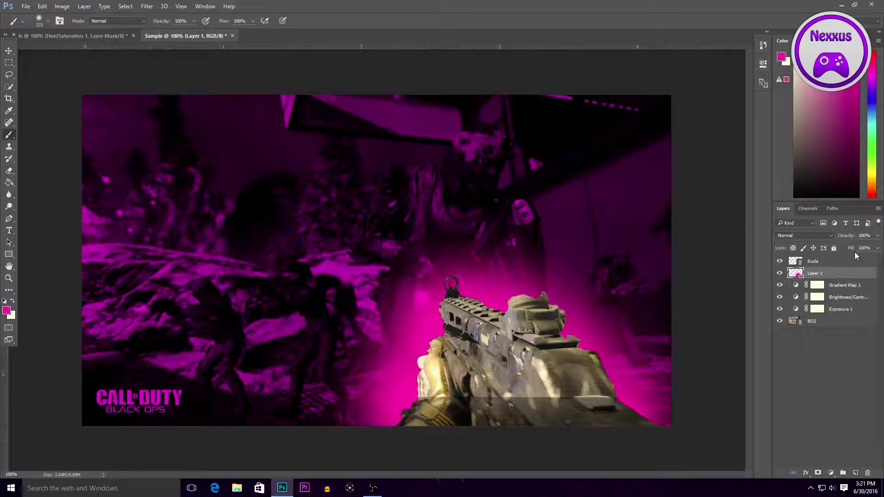
pyautogui.click(855, 473)
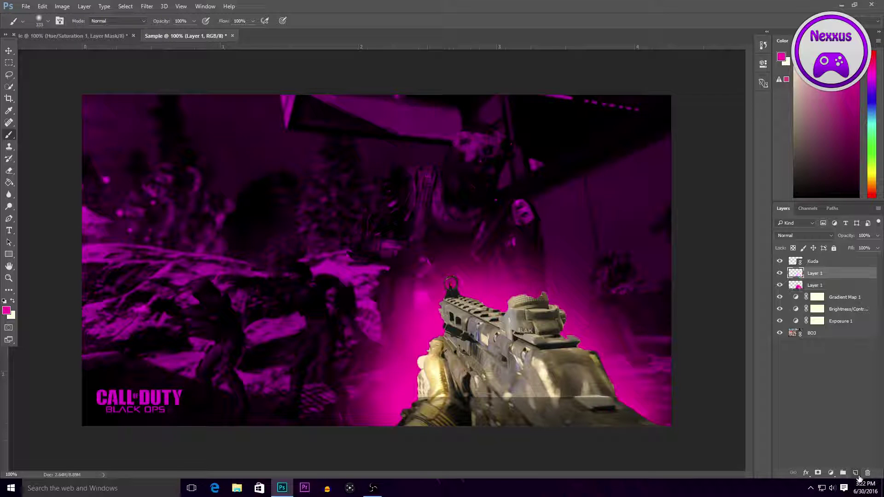
pyautogui.moveTo(821, 275); pyautogui.dragTo(820, 262)
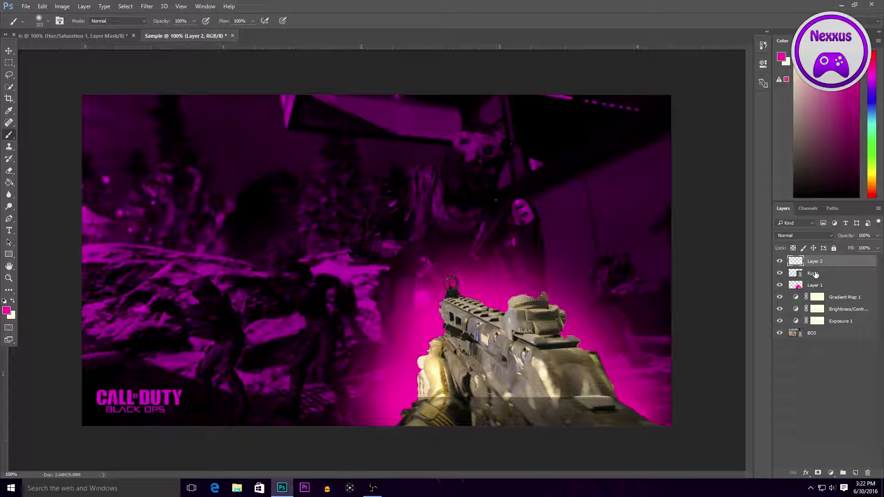
# - Add a drop shadow to the Kuda layer with Multiply blending, 75% opacity, 0 px distance, 15% spread and 40 px size
pyautogui.rightClick(816, 274)
pyautogui.click(730, 15)
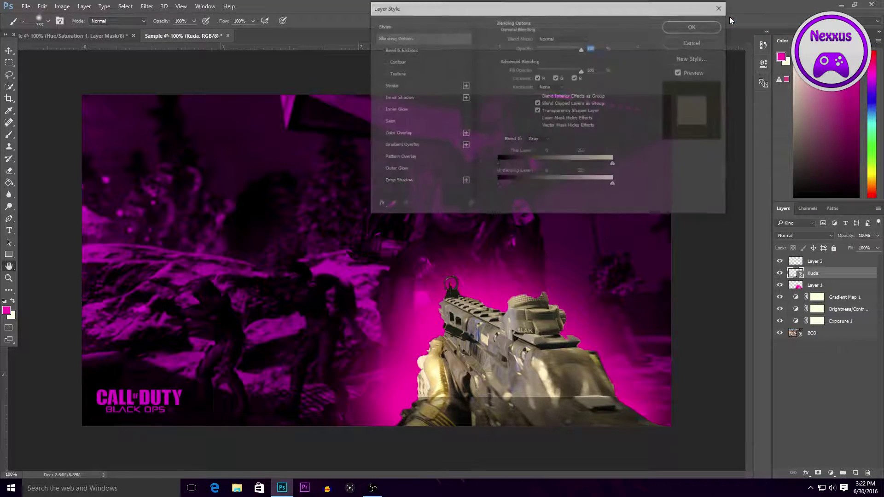
pyautogui.click(405, 182)
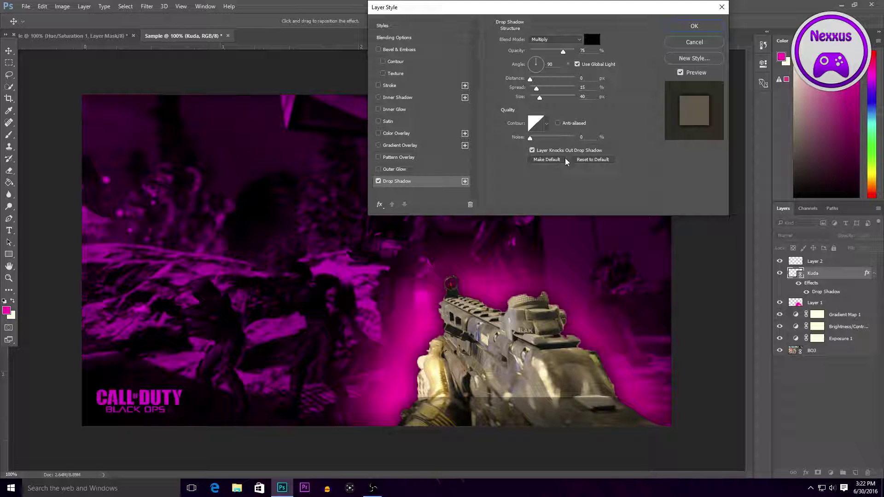
# - Add an outer glow in magenta-purple #d800ff to the Kuda layer, with Overlay blending, 54% opacity and 7 px size
pyautogui.click(399, 170)
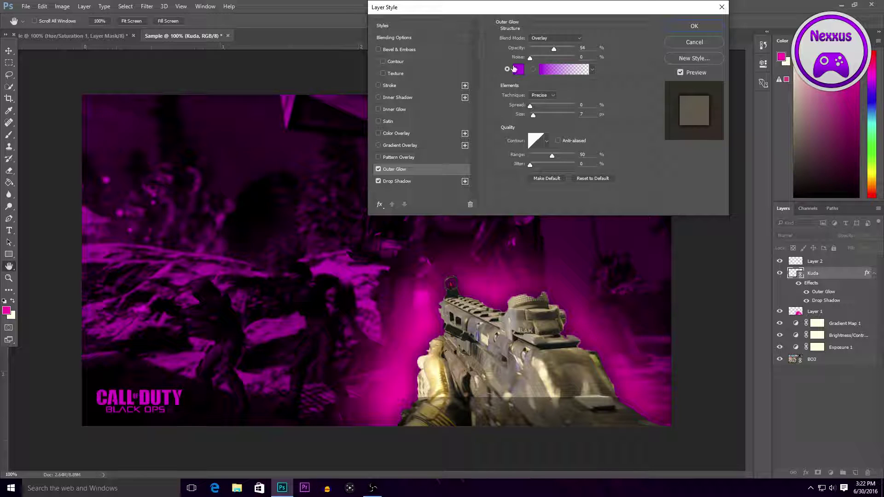
pyautogui.click(518, 69)
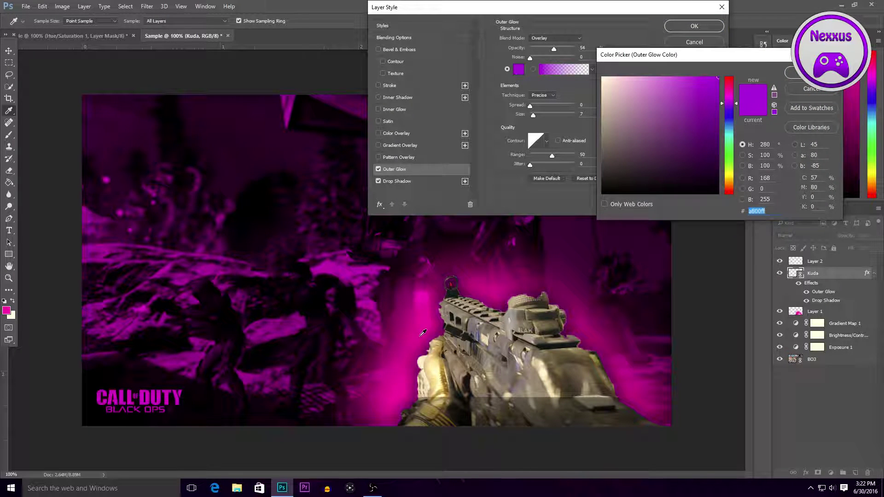
pyautogui.click(430, 326)
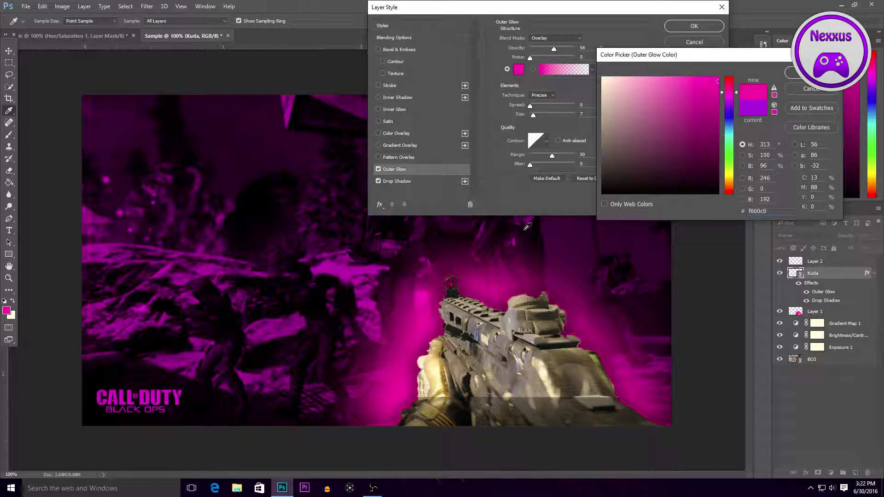
pyautogui.moveTo(660, 106); pyautogui.dragTo(761, 69)
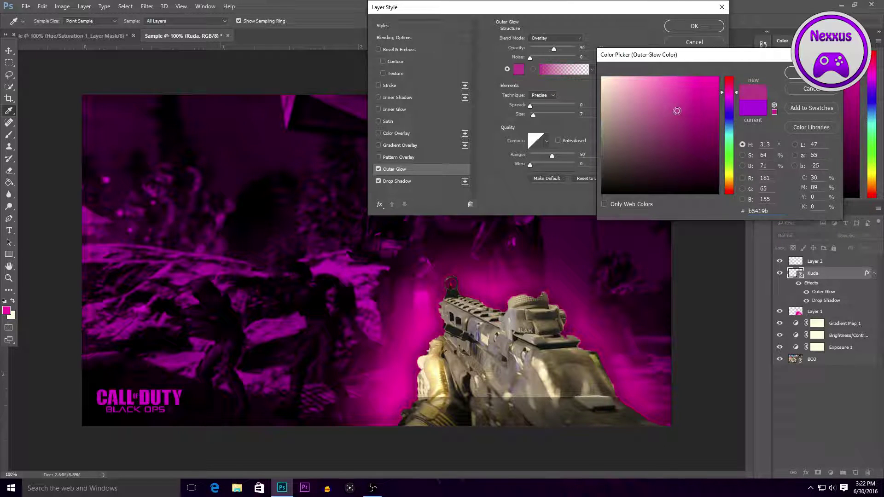
pyautogui.moveTo(726, 91); pyautogui.dragTo(733, 103)
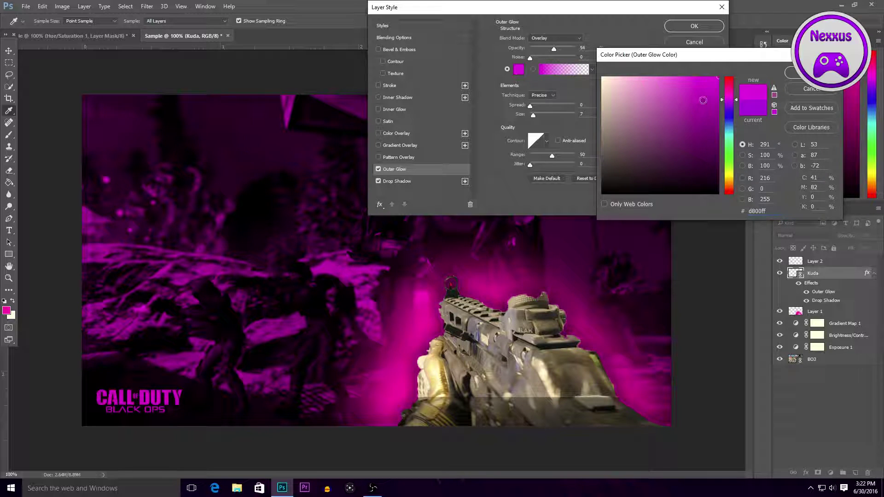
pyautogui.click(788, 73)
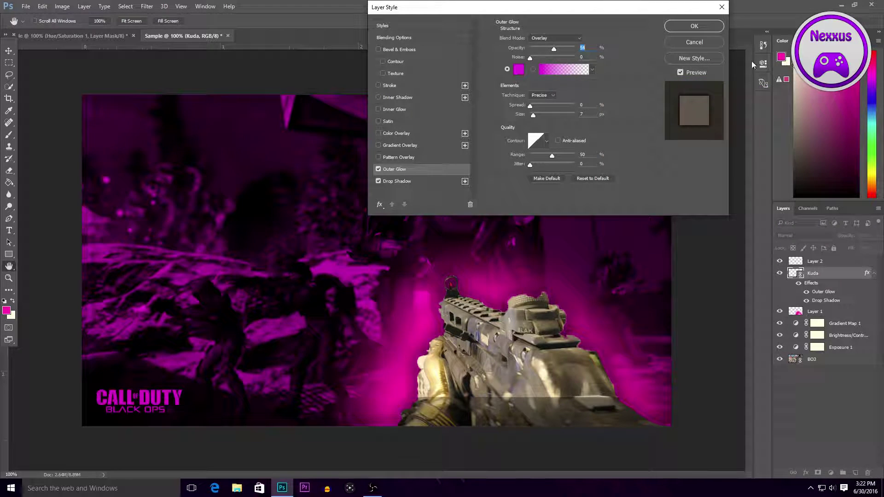
# - Try the Normal blend mode for the outer glow and return it to Overlay
pyautogui.click(566, 39)
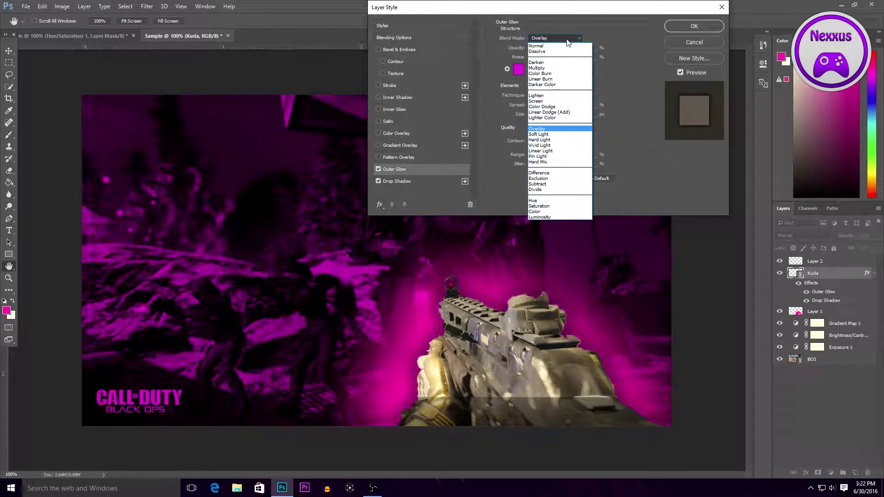
pyautogui.click(544, 46)
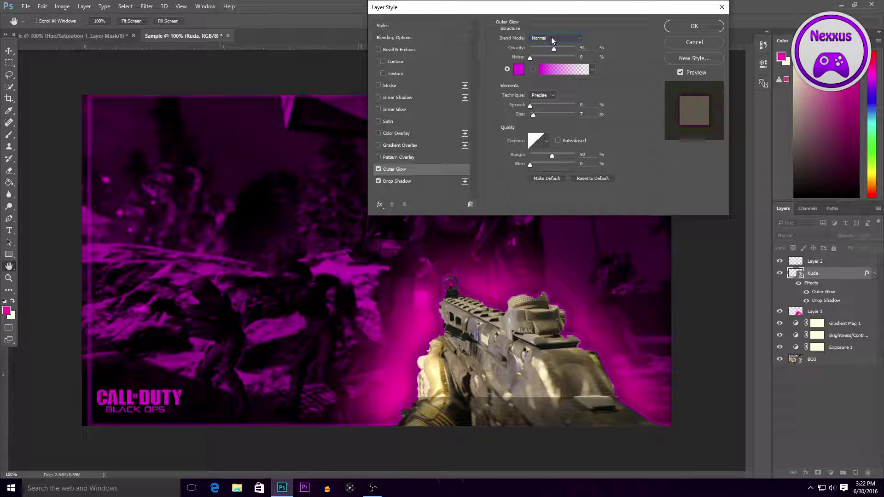
pyautogui.click(555, 39)
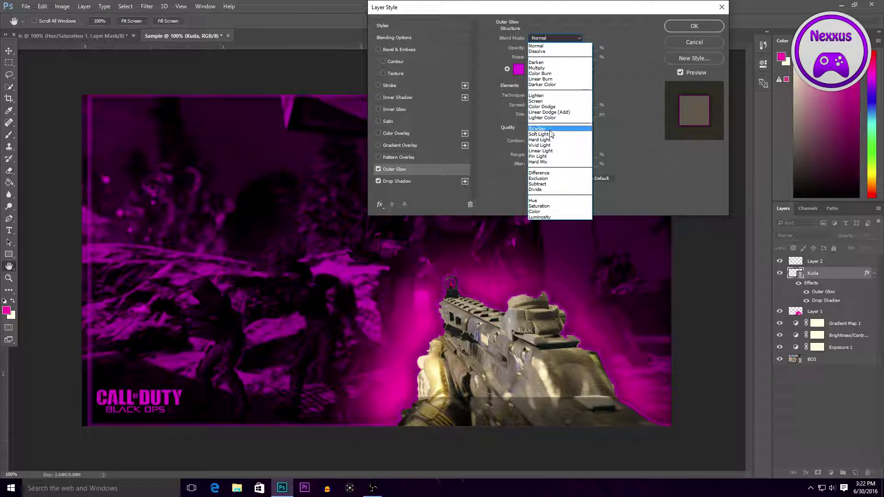
pyautogui.click(550, 134)
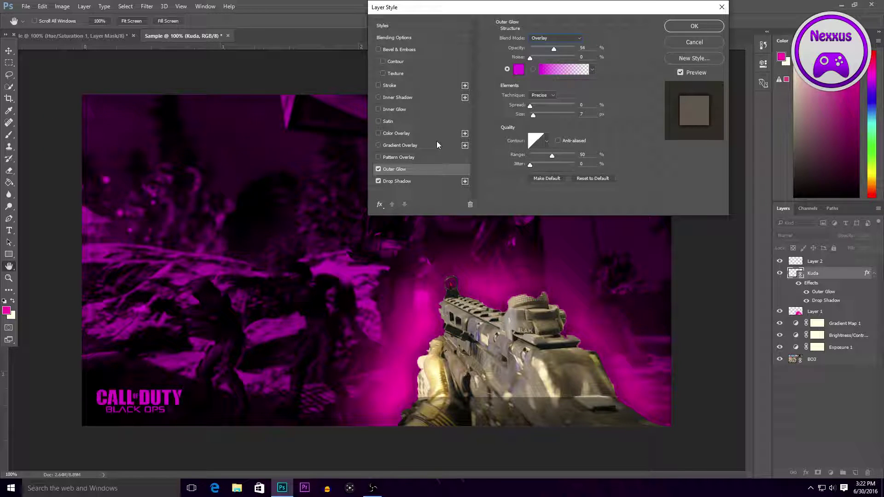
# - Add a 75% Overlay gradient overlay at 120° and a 75% Overlay inner glow of 23 px, and apply the Kuda layer styles
pyautogui.click(406, 145)
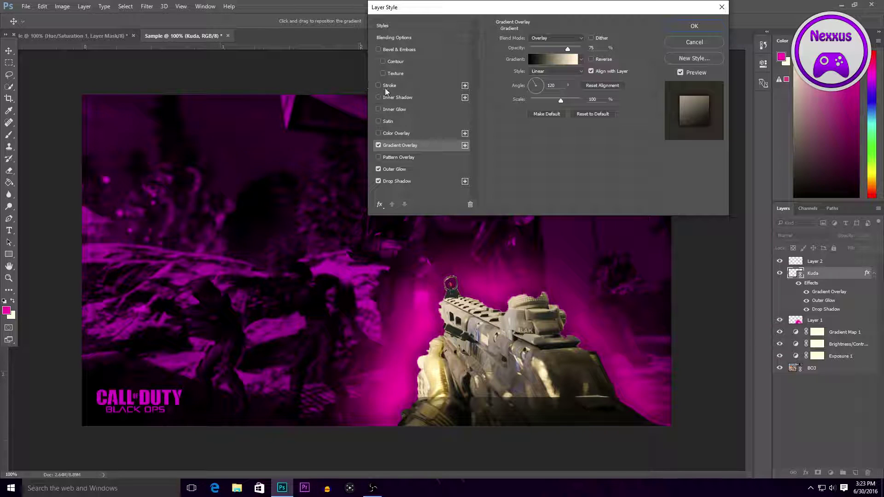
pyautogui.click(401, 109)
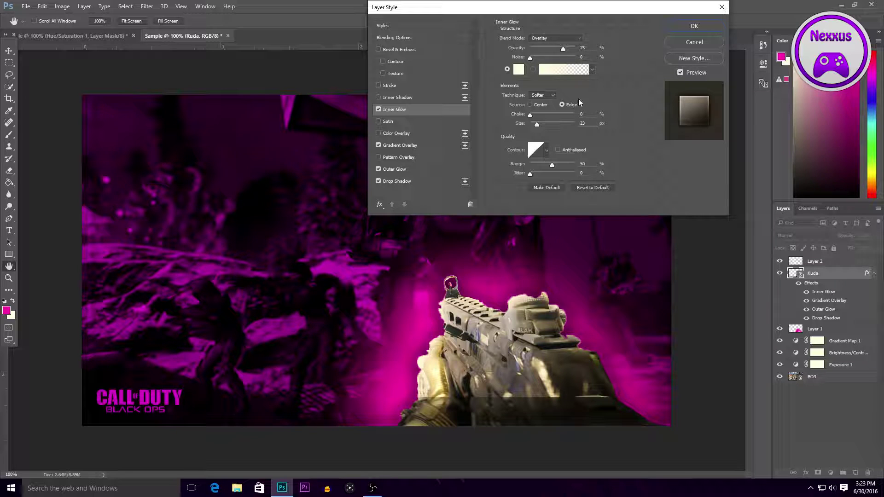
pyautogui.click(702, 25)
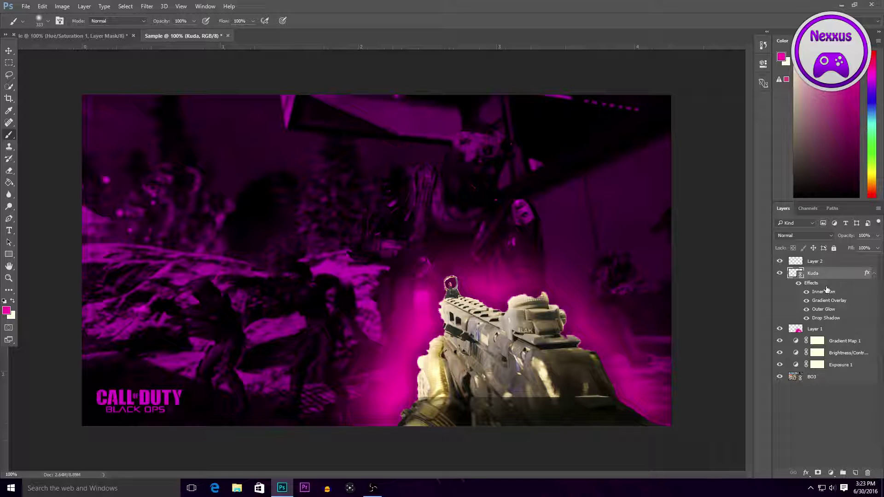
# - Set the blend mode of Layer 2 to Linear Dodge (Add)
pyautogui.click(821, 264)
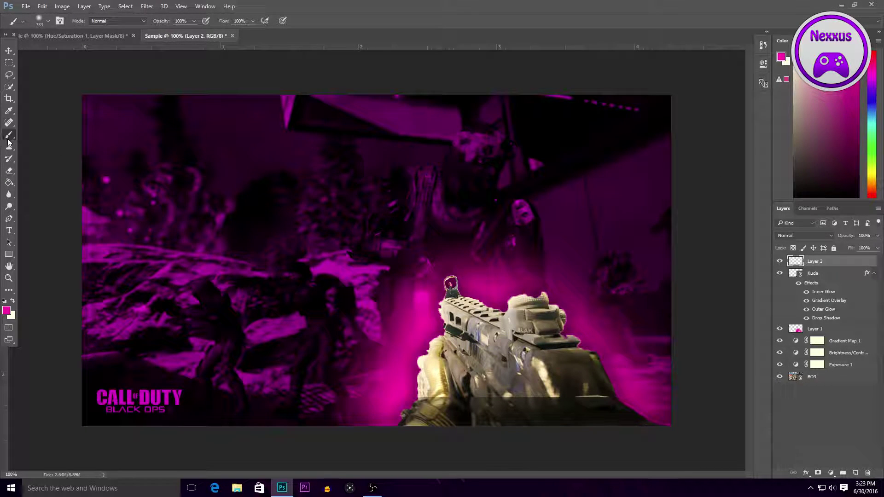
pyautogui.click(807, 236)
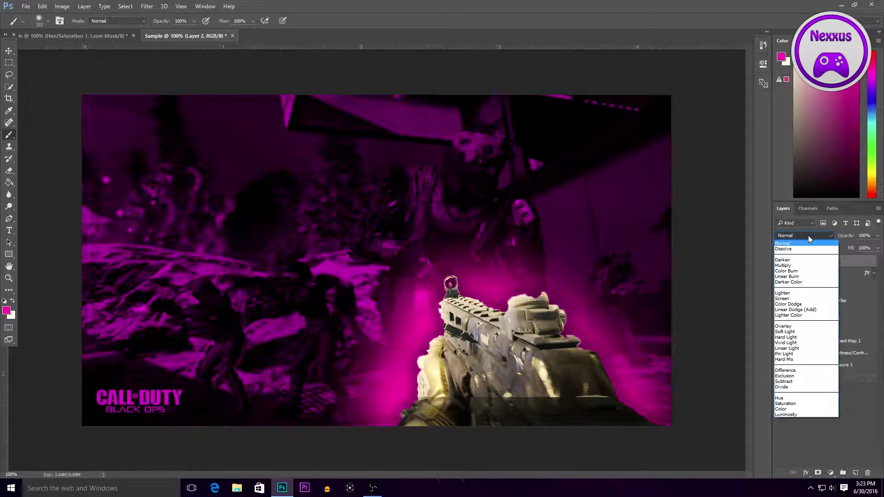
pyautogui.click(809, 313)
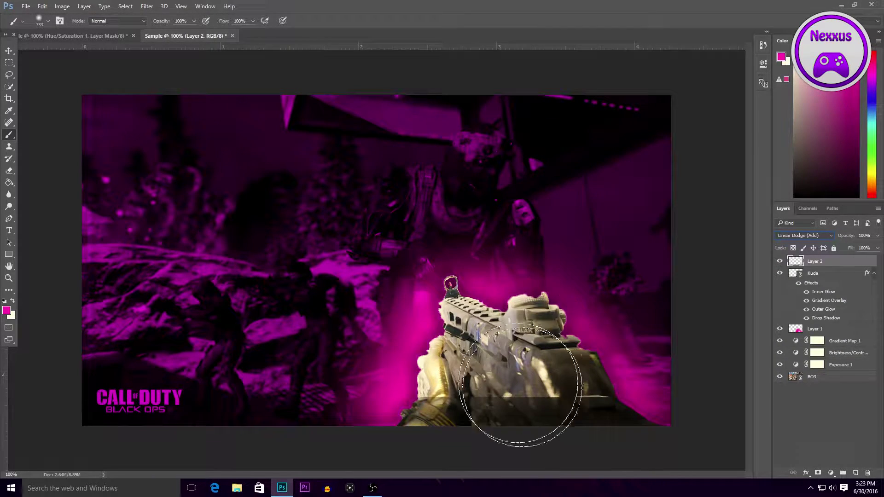
# - Change the foreground colour to a duller, less saturated magenta
pyautogui.click(7, 311)
pyautogui.click(687, 104)
pyautogui.click(682, 109)
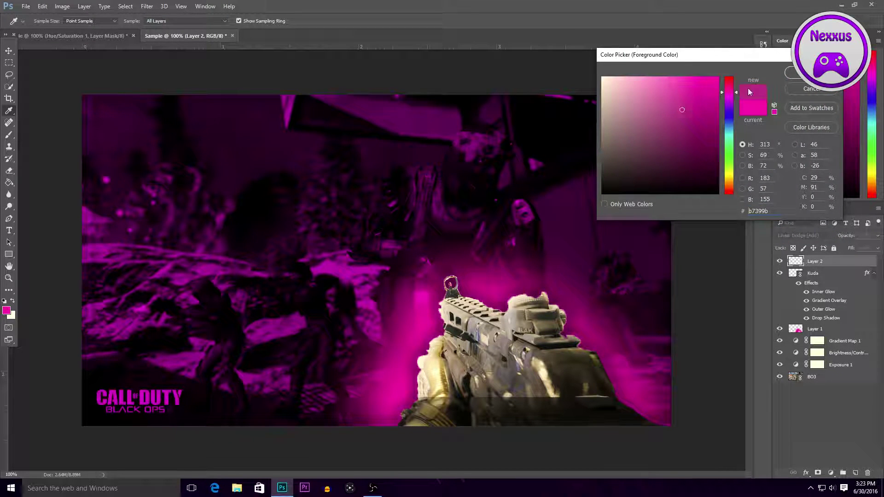
pyautogui.click(728, 94)
pyautogui.click(790, 73)
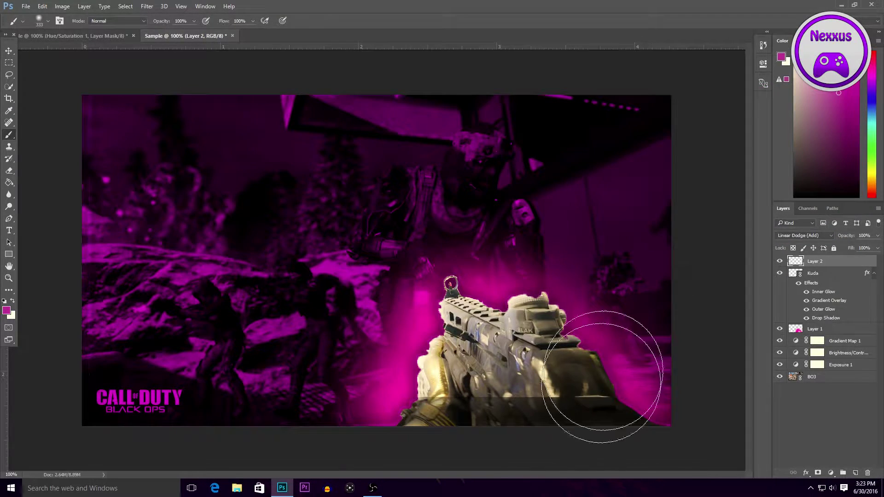
# - Paint a soft magenta glow on Layer 2 over the rear of the gun and the canvas's lower-right corner
pyautogui.moveTo(616, 450)
pyautogui.mouseDown()
pyautogui.moveTo(560, 433)
pyautogui.moveTo(661, 365)
pyautogui.mouseUp()
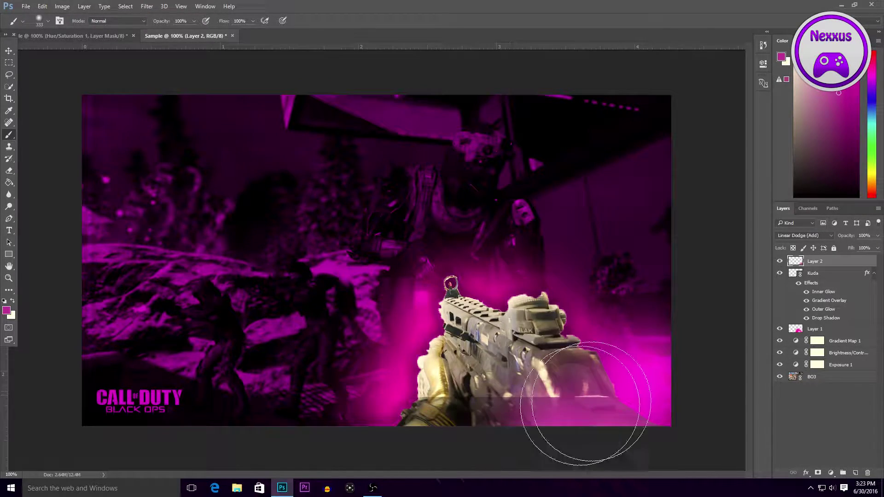
pyautogui.moveTo(509, 446); pyautogui.dragTo(602, 395)
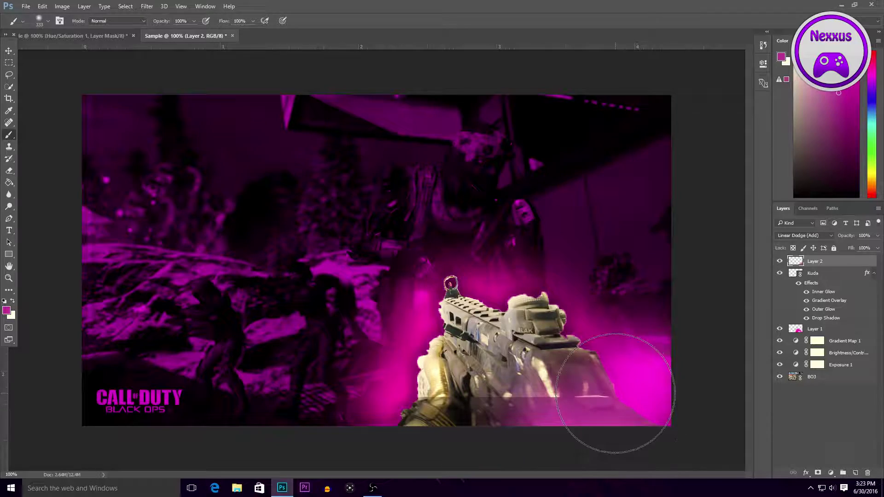
pyautogui.moveTo(582, 424); pyautogui.dragTo(651, 385)
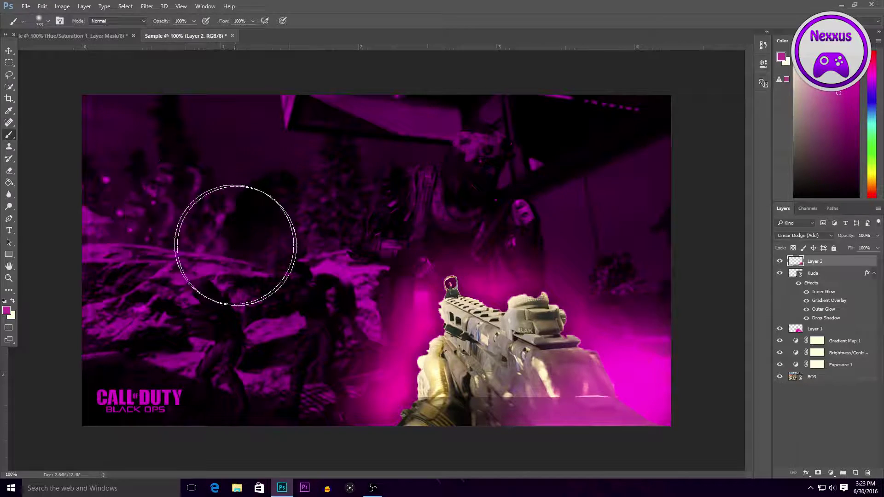
# - Add a Brightness/Contrast adjustment layer above Layer 2 with brightness -24 and contrast 43
pyautogui.click(831, 473)
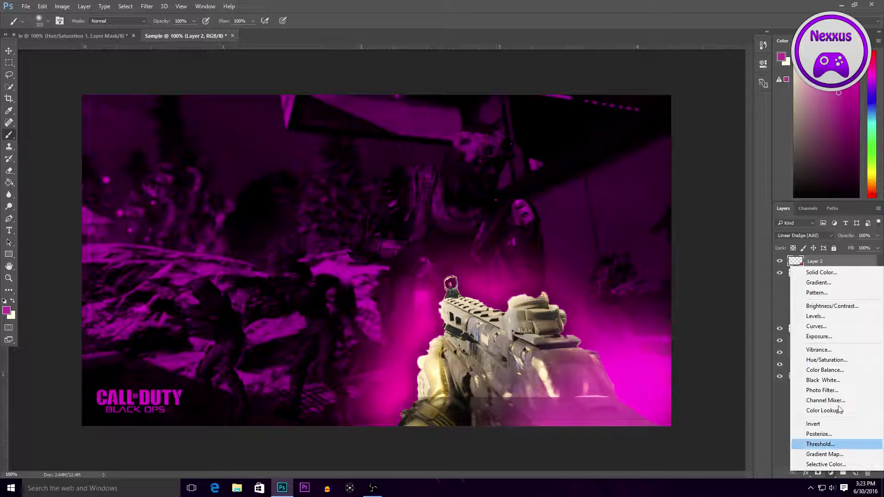
pyautogui.click(822, 305)
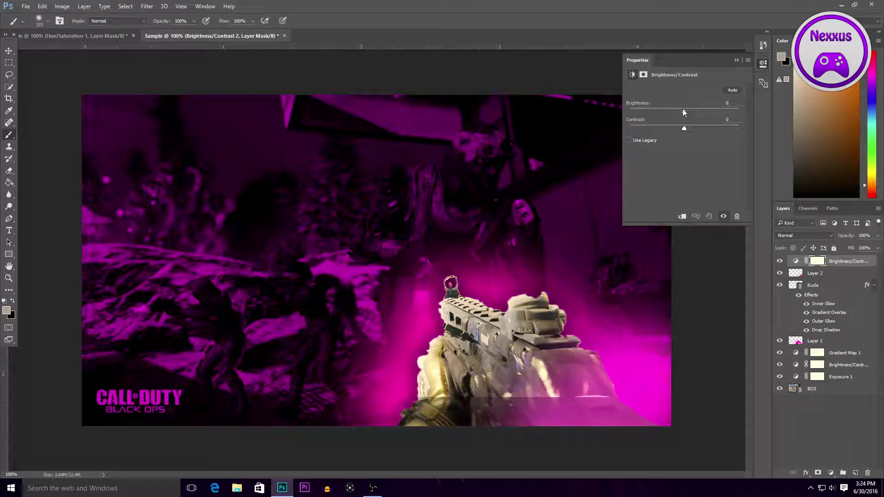
pyautogui.moveTo(677, 114); pyautogui.dragTo(708, 134)
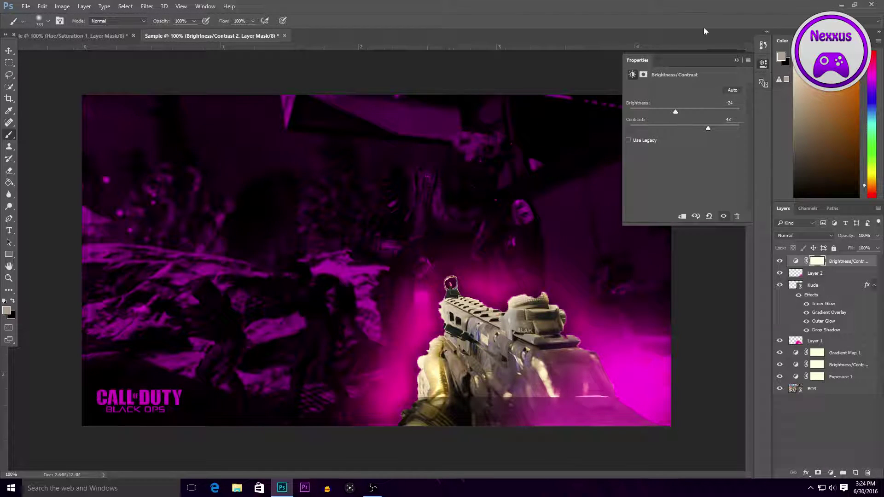
pyautogui.click(737, 60)
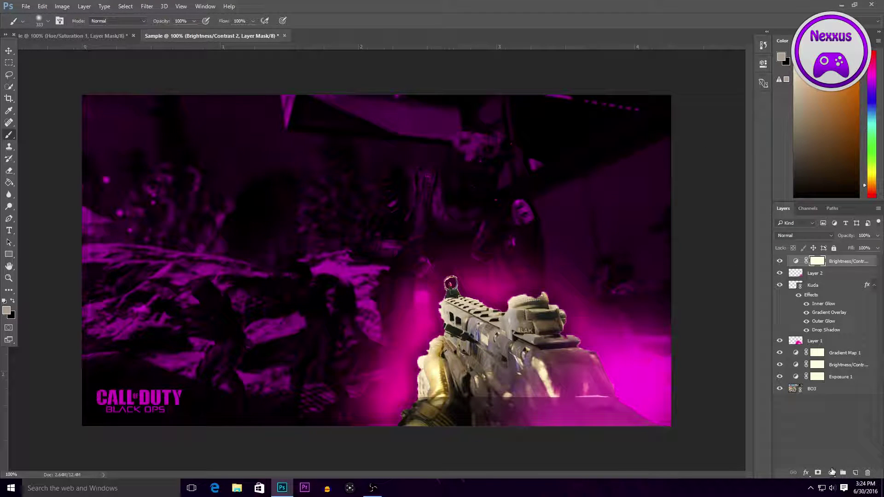
# - Add another Brightness/Contrast adjustment directly above the Kuda layer, clip it to the gun, and set brightness -26 and contrast 33
pyautogui.click(831, 473)
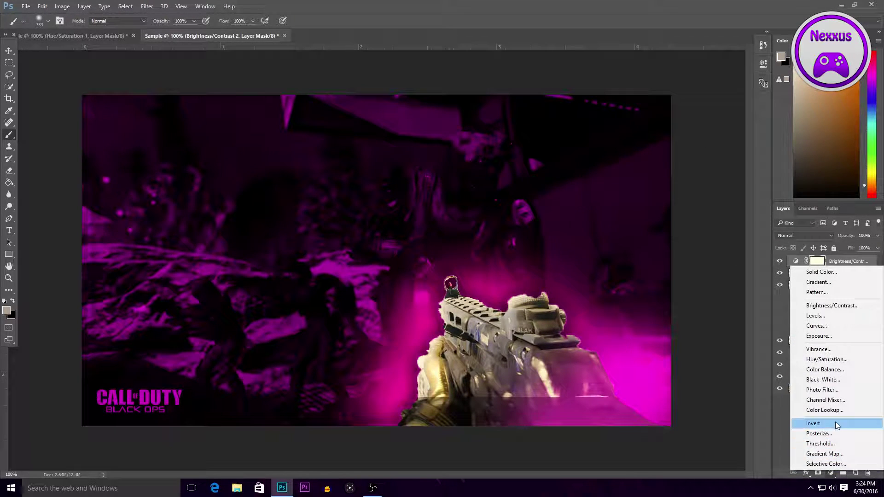
pyautogui.click(837, 305)
pyautogui.moveTo(838, 262); pyautogui.dragTo(843, 291)
pyautogui.rightClick(845, 286)
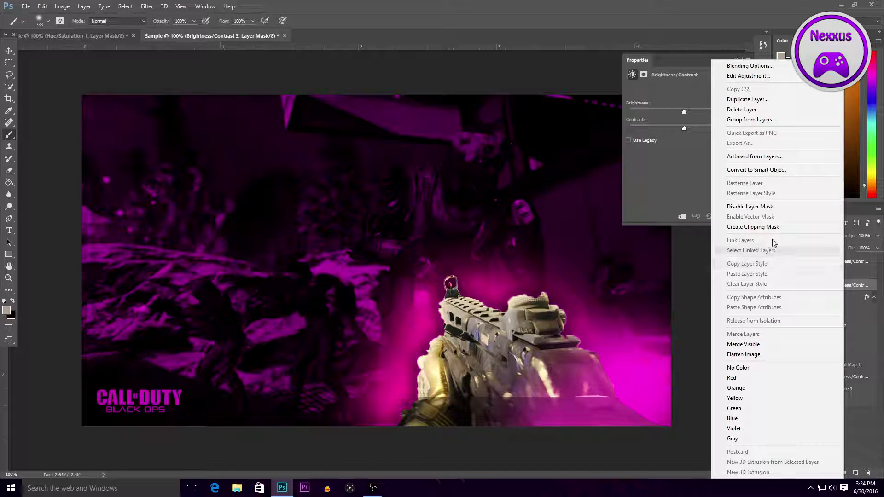
pyautogui.click(771, 228)
pyautogui.moveTo(684, 114); pyautogui.dragTo(703, 131)
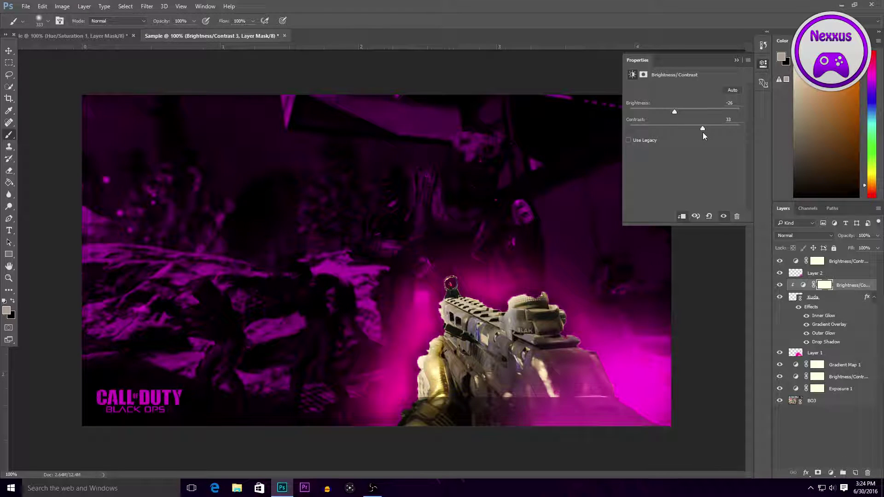
pyautogui.click(737, 60)
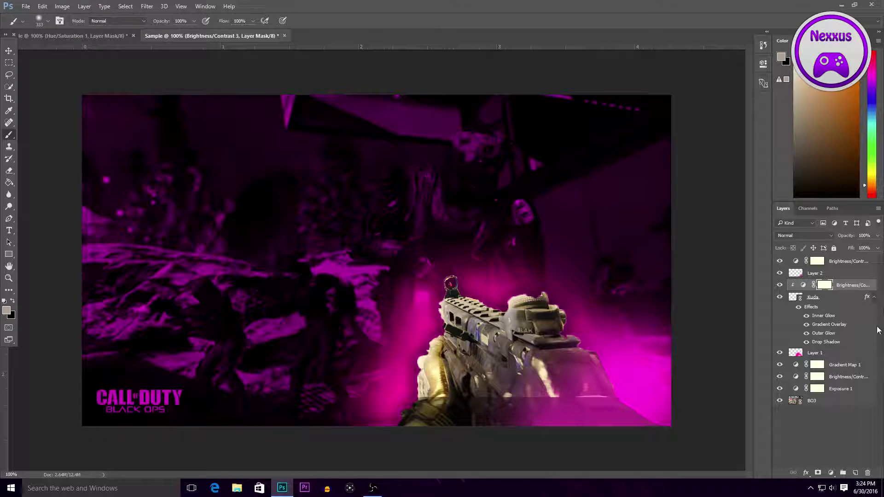
# - Add a Gradient Map adjustment above the gun's clipped Brightness/Contrast layer, clip it to the gun, and apply the Black, White preset
pyautogui.click(830, 473)
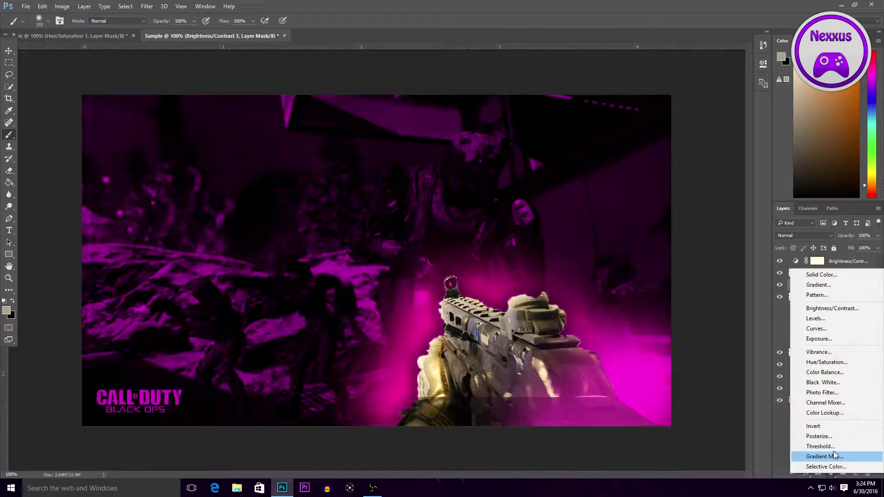
pyautogui.click(824, 456)
pyautogui.rightClick(843, 289)
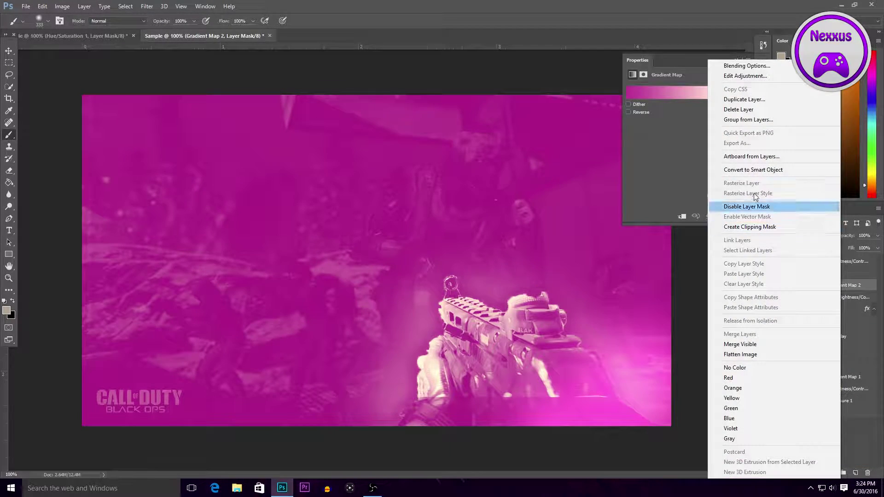
pyautogui.click(767, 228)
pyautogui.click(725, 95)
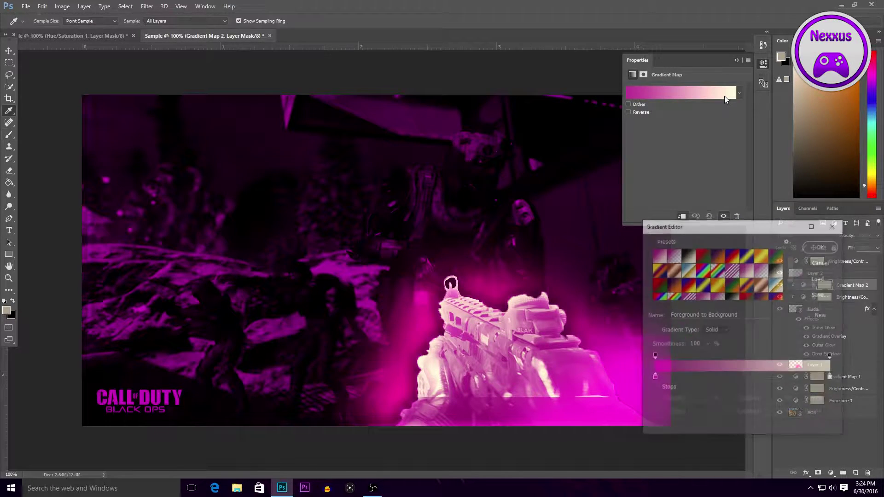
pyautogui.click(688, 256)
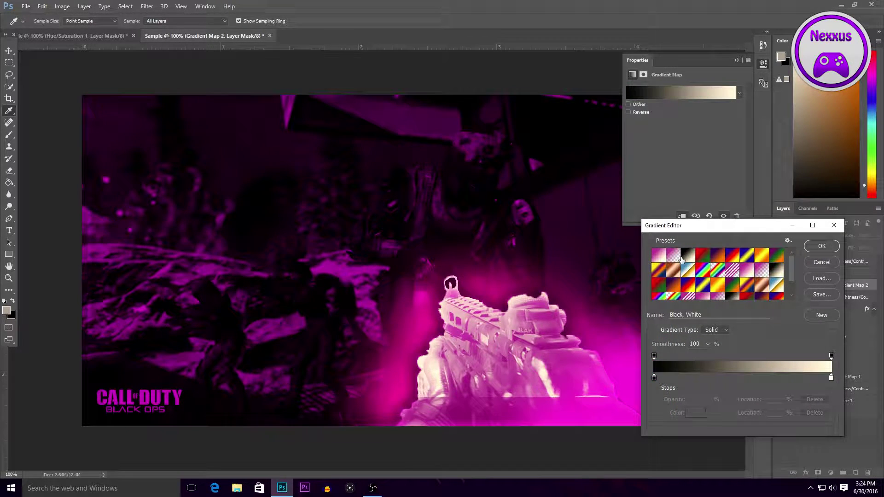
pyautogui.click(821, 247)
# - Lower the clipped Gradient Map layer's opacity to 45% and close its adjustment settings
pyautogui.click(878, 235)
pyautogui.moveTo(875, 249); pyautogui.dragTo(863, 249)
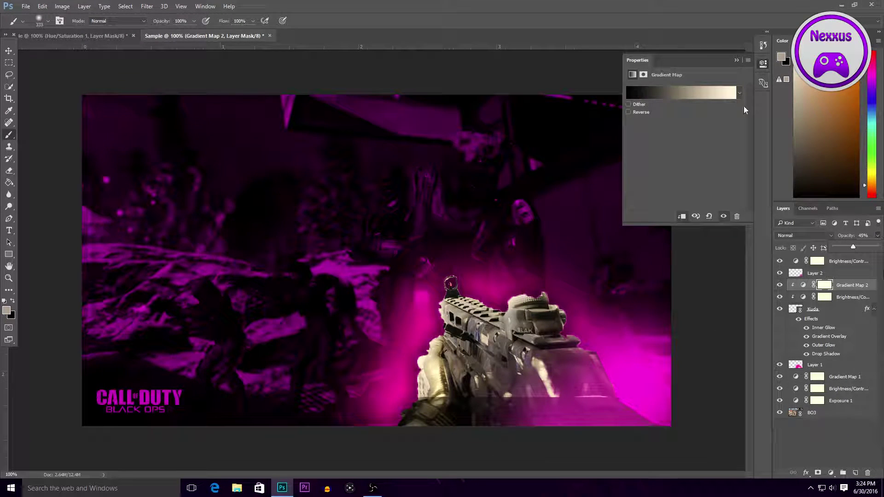
pyautogui.click(740, 60)
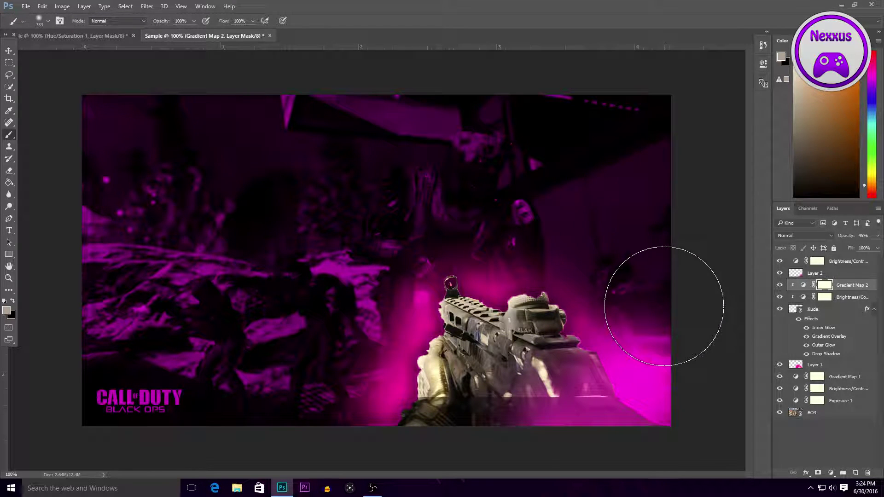
# - Add the text KUDA in the Kenyan Coffee font near the canvas's upper-left corner
pyautogui.click(9, 230)
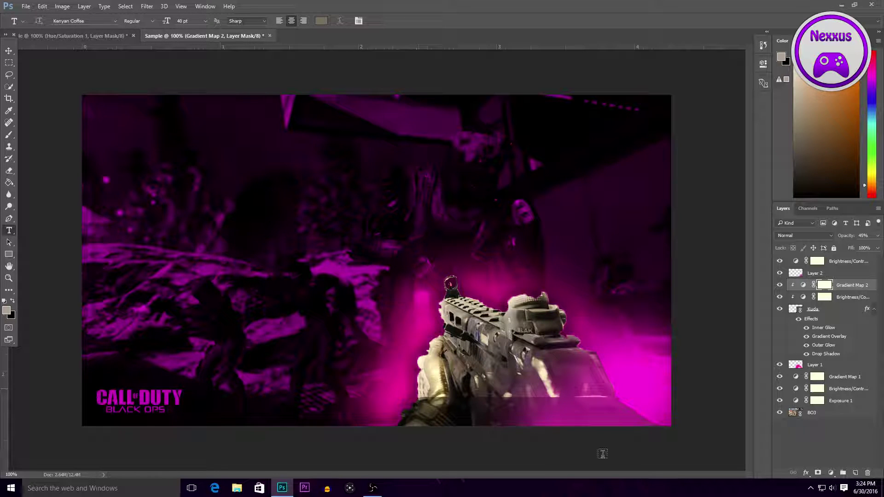
pyautogui.click(155, 184)
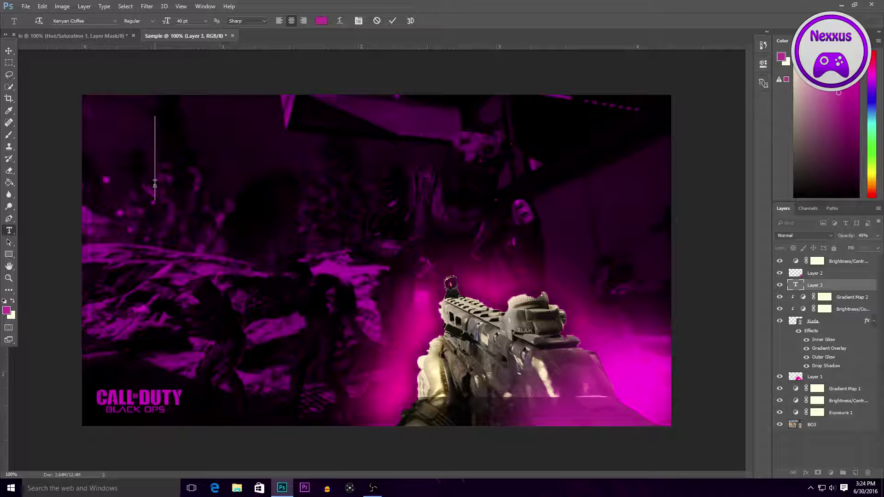
pyautogui.write('K')
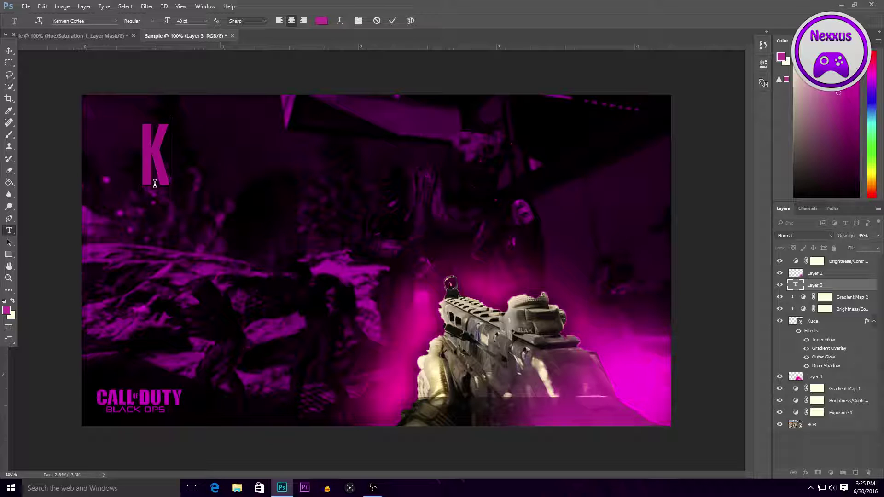
pyautogui.write('UDA')
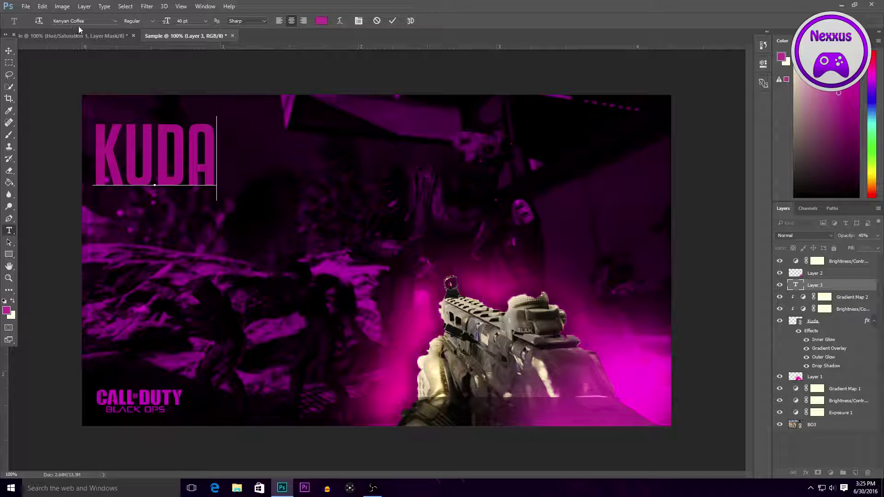
# - Colour the KUDA text white (ffffff) and move it right, away from the canvas's left edge
pyautogui.doubleClick(191, 163)
pyautogui.click(321, 21)
pyautogui.click(602, 77)
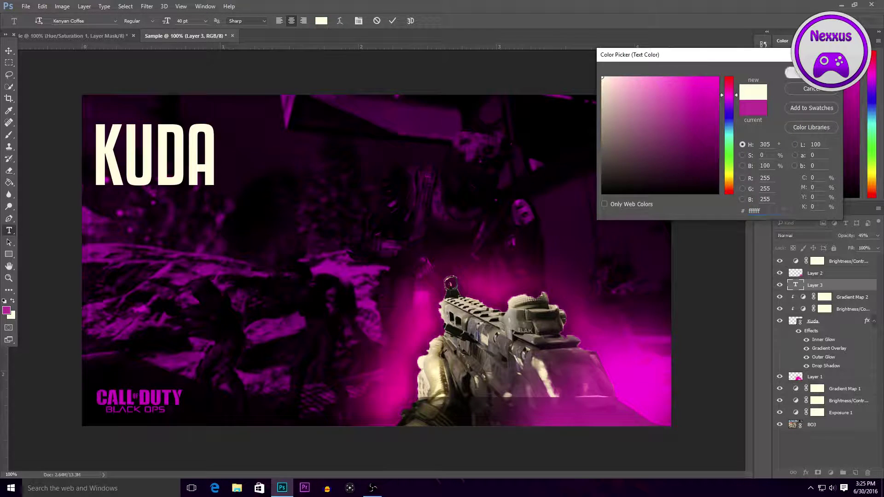
pyautogui.click(792, 72)
pyautogui.click(8, 51)
pyautogui.moveTo(189, 163); pyautogui.dragTo(261, 162)
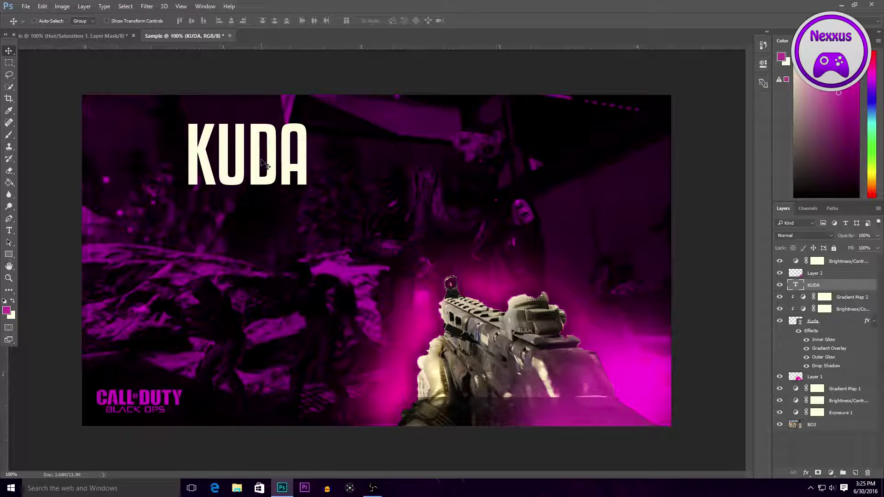
# - Add a separate white text layer reading NUCLEAR directly beneath KUDA
pyautogui.click(6, 231)
pyautogui.click(210, 253)
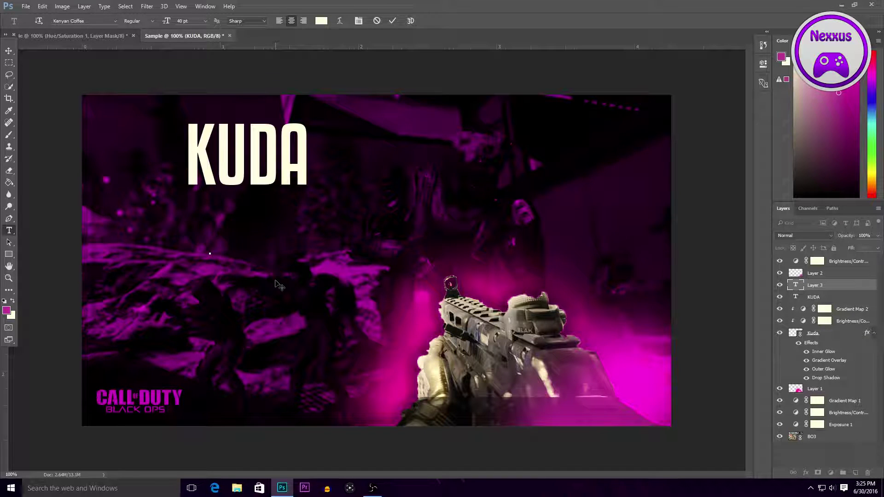
pyautogui.write('NUCLEAR')
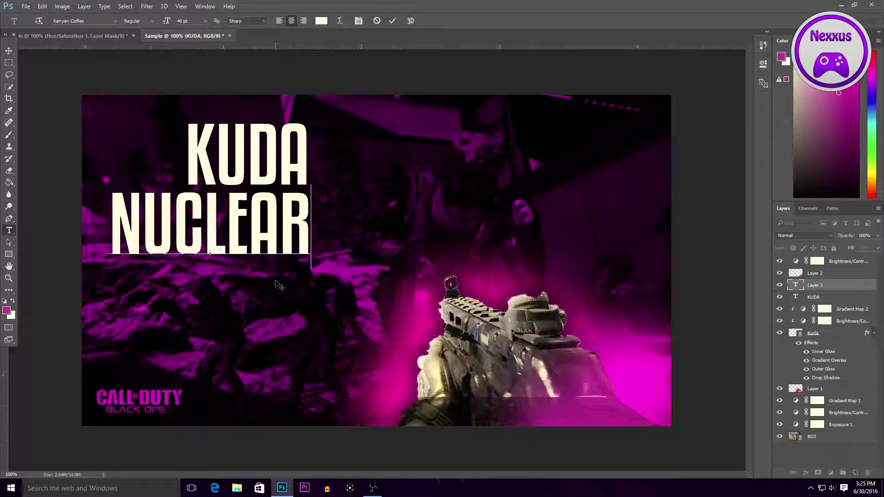
# - Change the NUCLEAR text's font to High Jinks and shift it slightly right and down beneath KUDA
pyautogui.moveTo(306, 244); pyautogui.dragTo(72, 62)
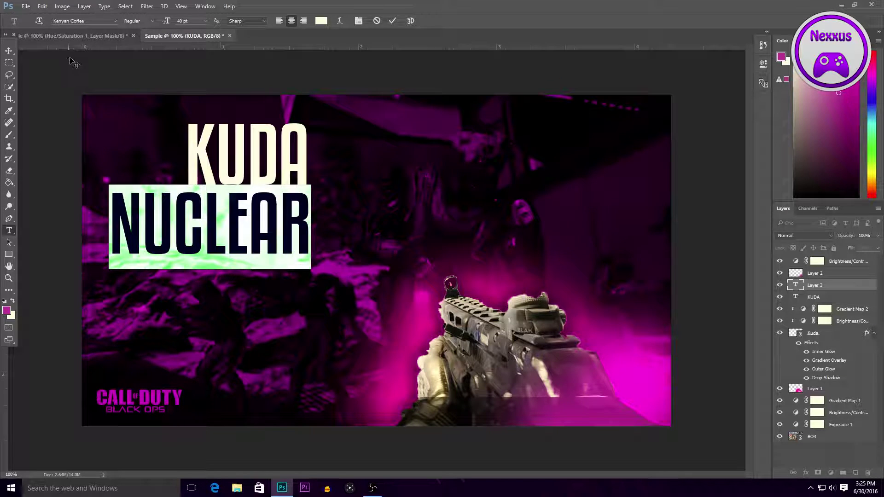
pyautogui.click(112, 21)
pyautogui.click(92, 61)
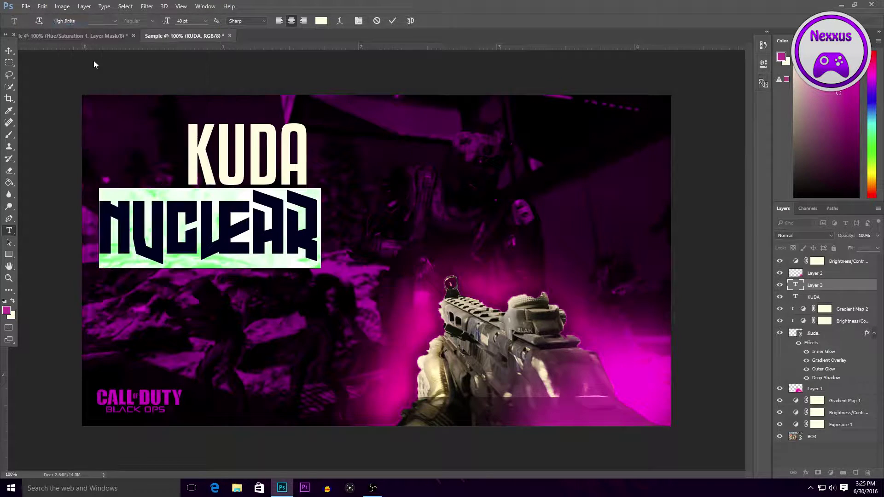
pyautogui.click(8, 51)
pyautogui.moveTo(207, 230); pyautogui.dragTo(247, 239)
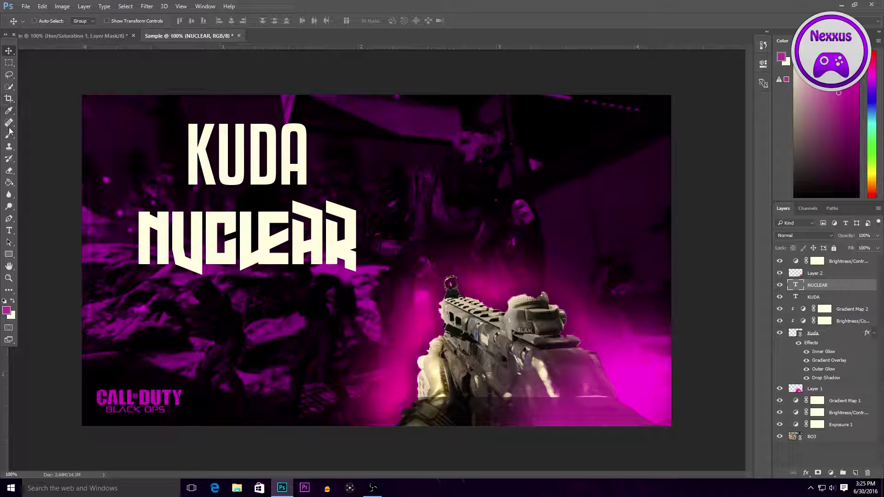
# - Add a third text layer reading GAMEPLAY and position it beneath NUCLEAR, above the Call of Duty logo
pyautogui.click(9, 230)
pyautogui.click(125, 319)
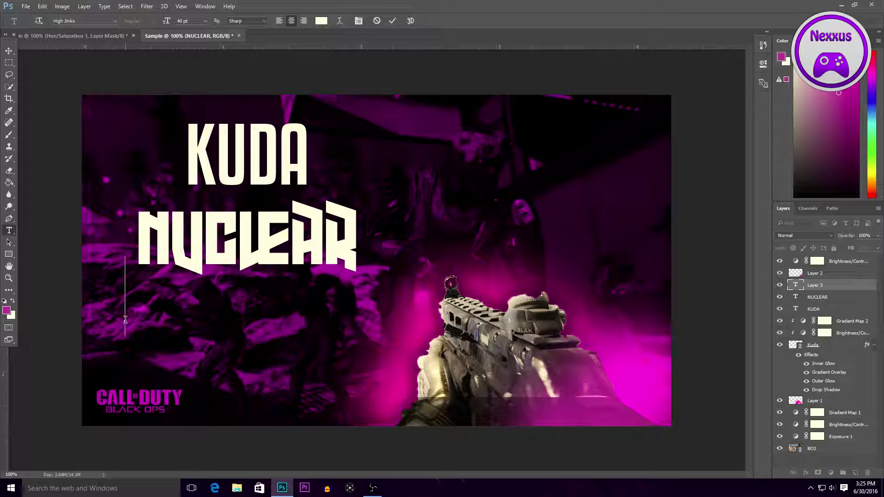
pyautogui.write('GAMEPLAY')
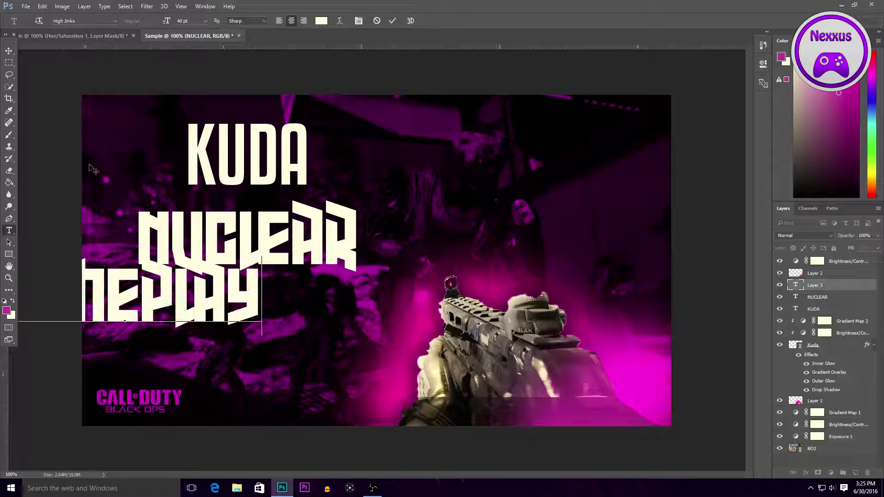
pyautogui.moveTo(153, 359); pyautogui.dragTo(268, 381)
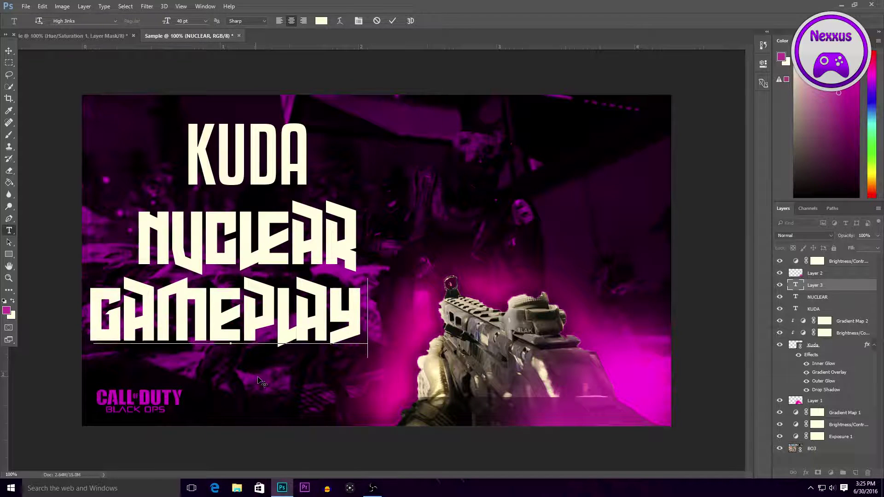
pyautogui.moveTo(396, 332)
pyautogui.mouseDown()
pyautogui.moveTo(226, 338)
pyautogui.moveTo(421, 326)
pyautogui.moveTo(395, 347)
pyautogui.mouseUp()
# - Change the GAMEPLAY text's font to Kenyan Coffee and commit the text
pyautogui.hotkey('ctrl', 'a')
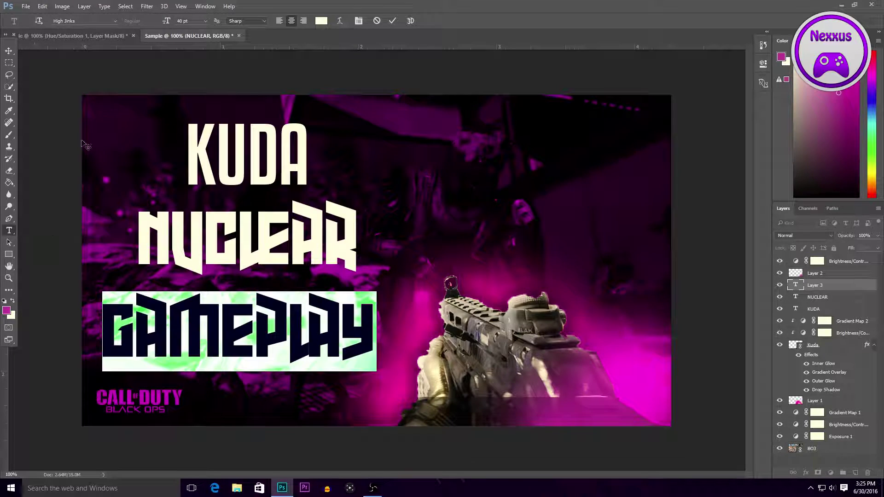
pyautogui.click(115, 21)
pyautogui.click(93, 59)
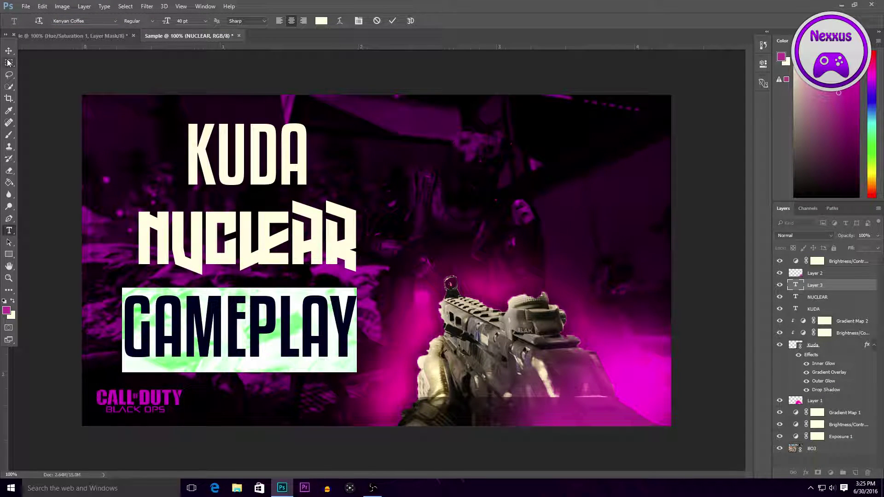
pyautogui.click(224, 322)
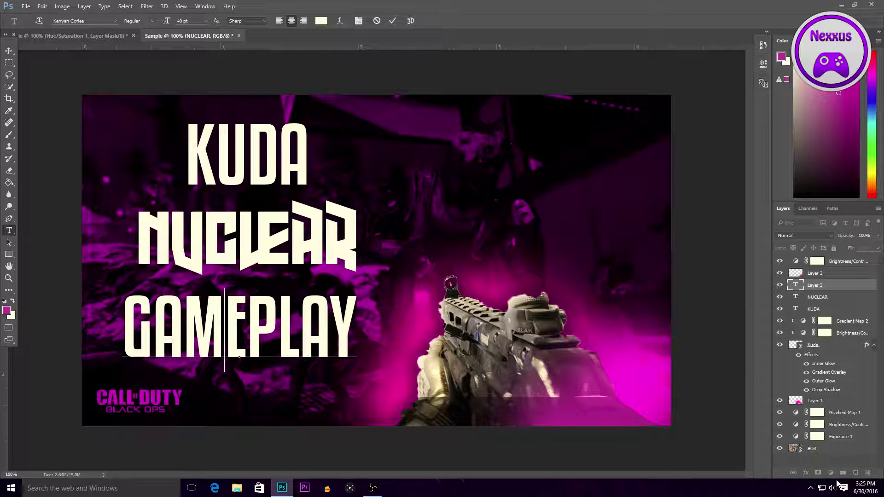
pyautogui.click(9, 51)
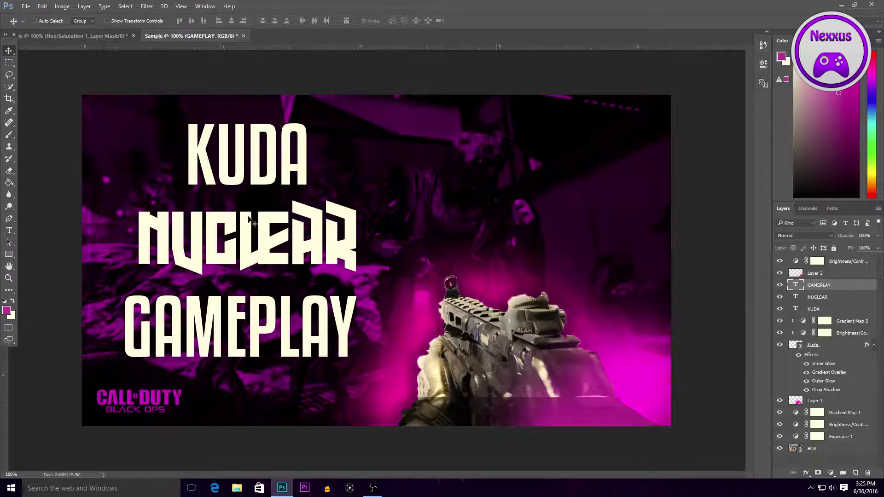
# - Create a new layer between GAMEPLAY and NUCLEAR, and fill a rectangular selection covering the NUCLEAR text with the magenta foreground colour
pyautogui.click(856, 472)
pyautogui.moveTo(831, 289); pyautogui.dragTo(829, 303)
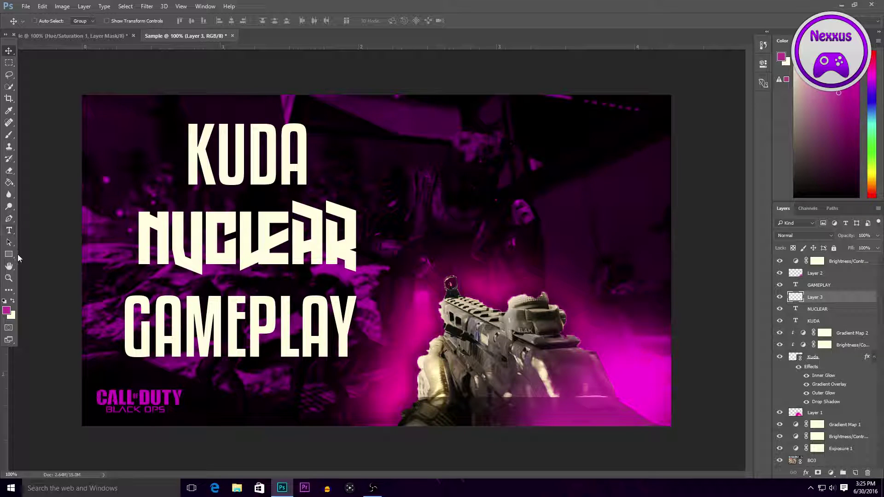
pyautogui.click(9, 63)
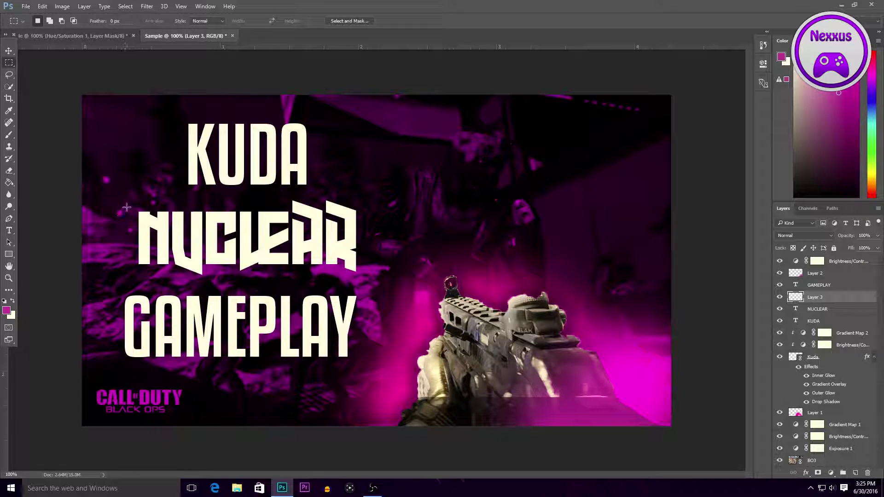
pyautogui.moveTo(126, 200); pyautogui.dragTo(371, 279)
pyautogui.hotkey('alt', 'BackSpace')
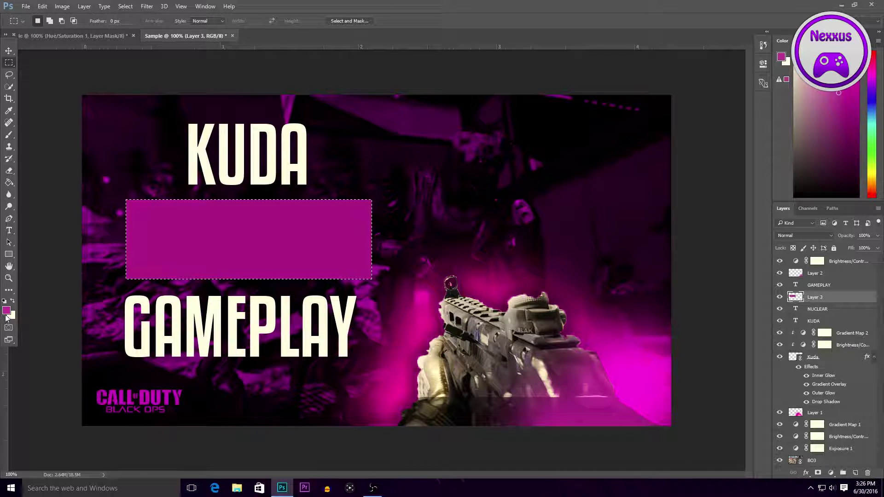
# - Change the foreground colour to a brighter, fully saturated pink and refill the selected rectangle with it
pyautogui.click(6, 312)
pyautogui.click(733, 96)
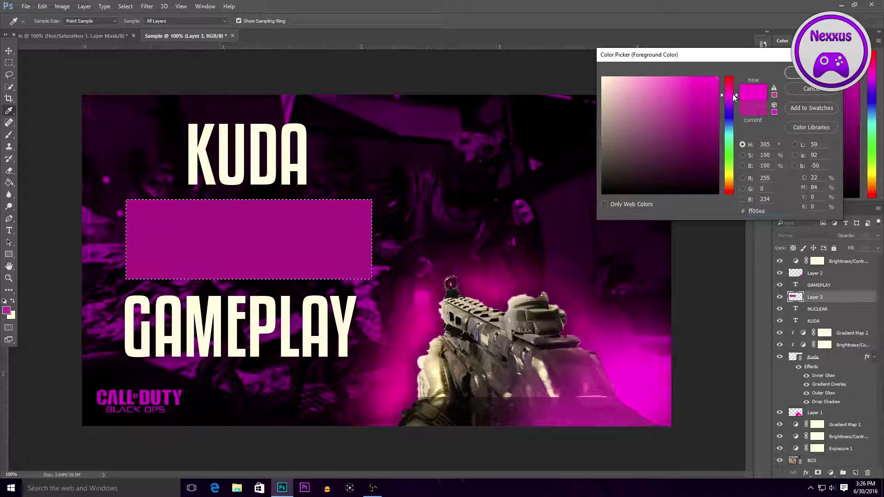
pyautogui.click(793, 73)
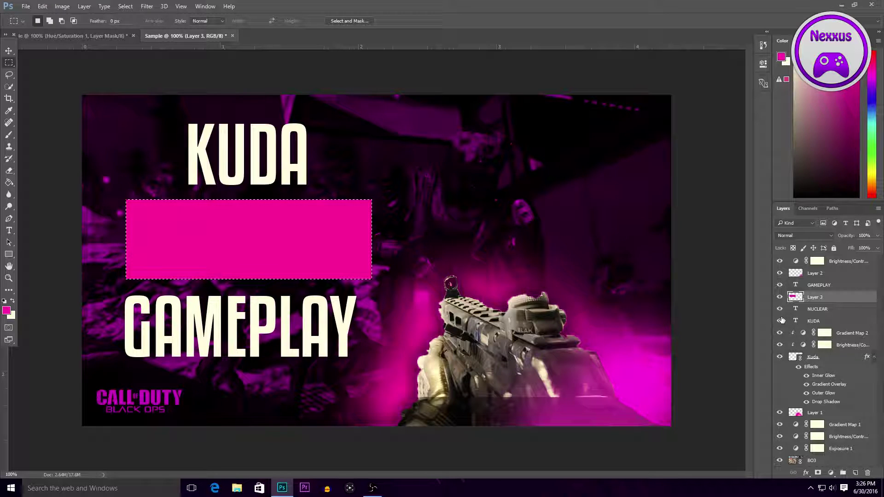
# - Cut the NUCLEAR letter shapes out of the pink rectangle on Layer 3, hide the NUCLEAR text layer, and clear the selection
pyautogui.keyDown('shift'); pyautogui.click(815, 310); pyautogui.keyUp('shift')
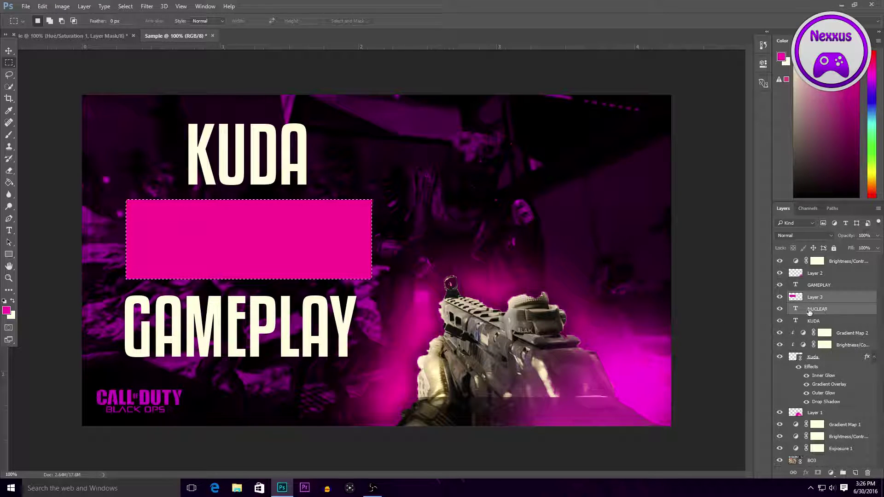
pyautogui.keyDown('ctrl'); pyautogui.click(796, 310); pyautogui.keyUp('ctrl')
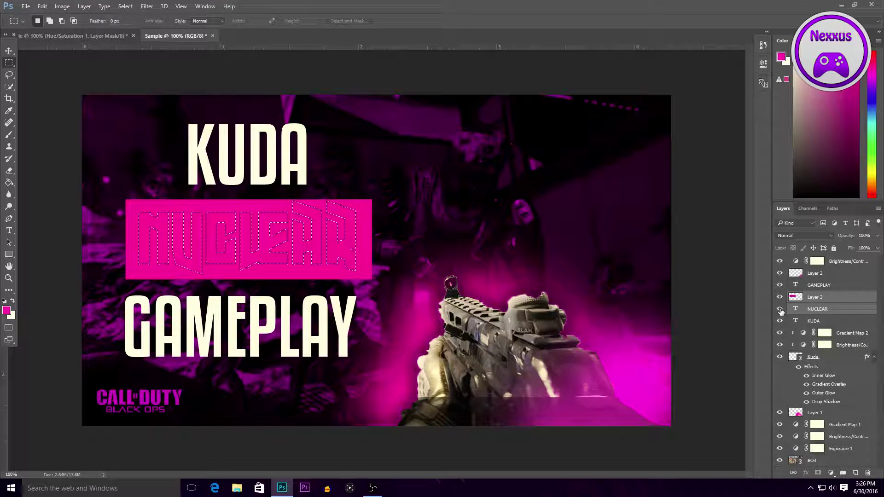
pyautogui.click(819, 299)
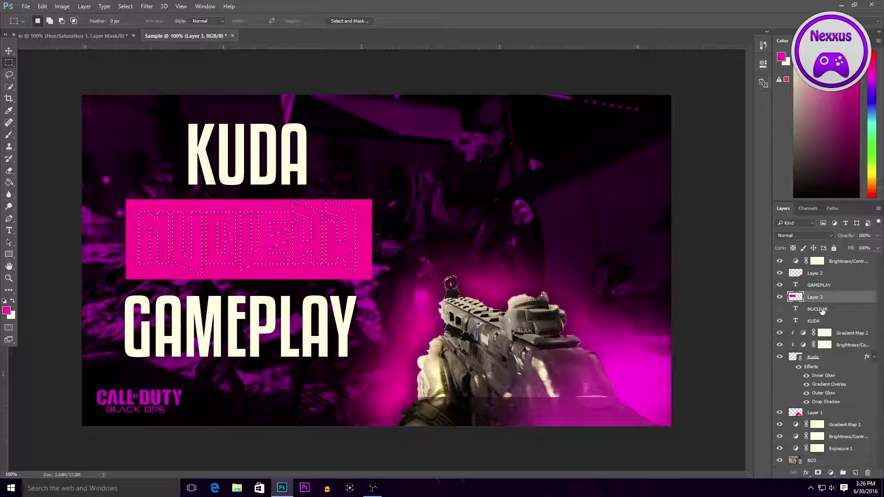
pyautogui.press('Delete')
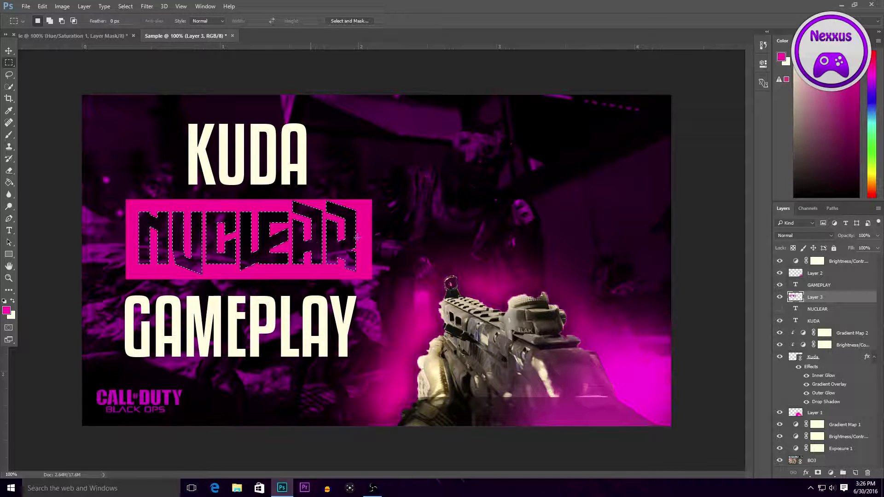
pyautogui.click(128, 7)
pyautogui.click(138, 25)
# - Add a black 3 px inside stroke and a Multiply drop shadow at 75% opacity, 15% spread and 40 px size to Layer 3
pyautogui.rightClick(831, 296)
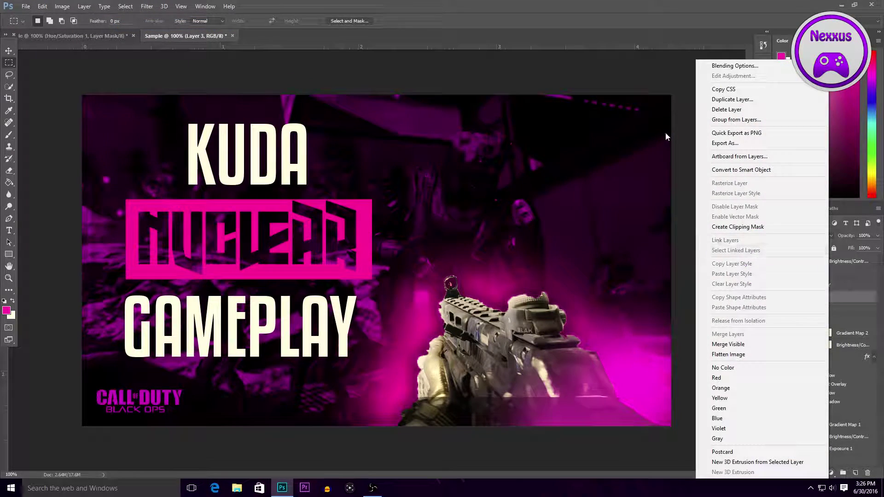
pyautogui.click(727, 67)
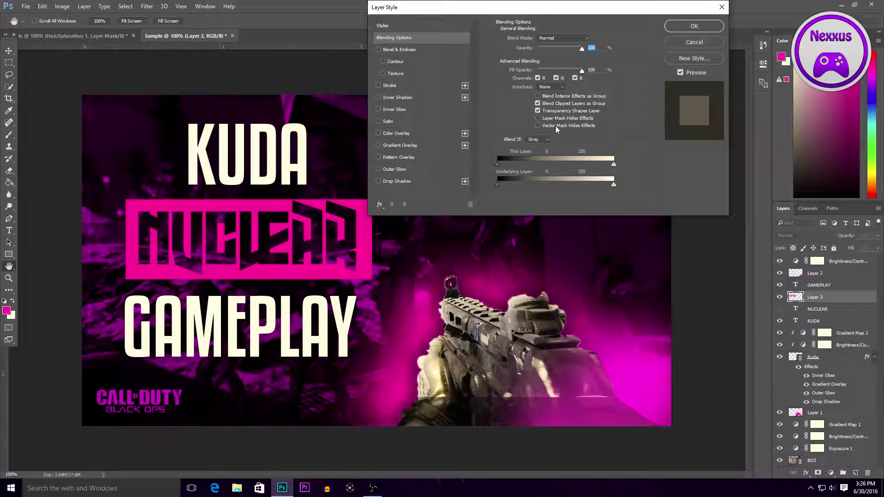
pyautogui.click(395, 85)
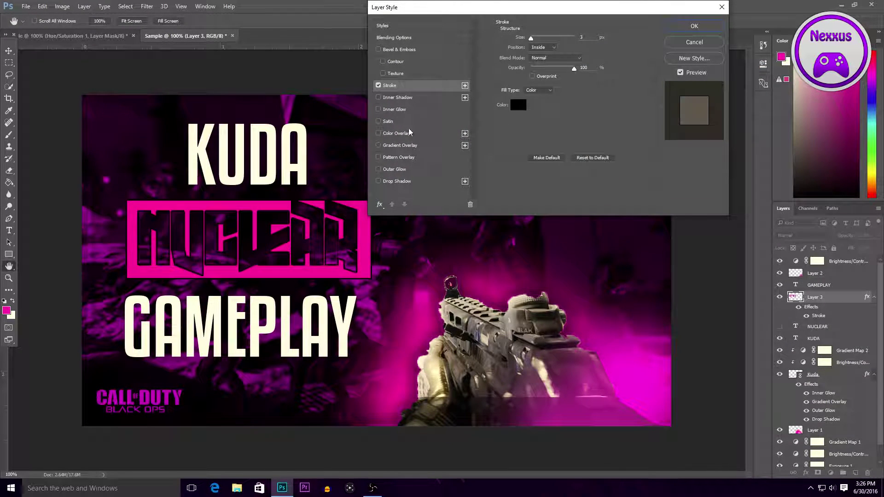
pyautogui.click(412, 170)
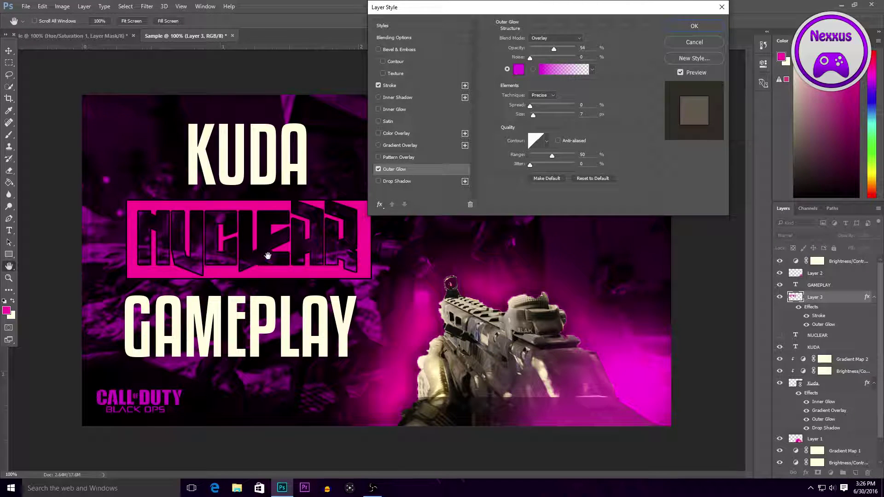
pyautogui.click(379, 168)
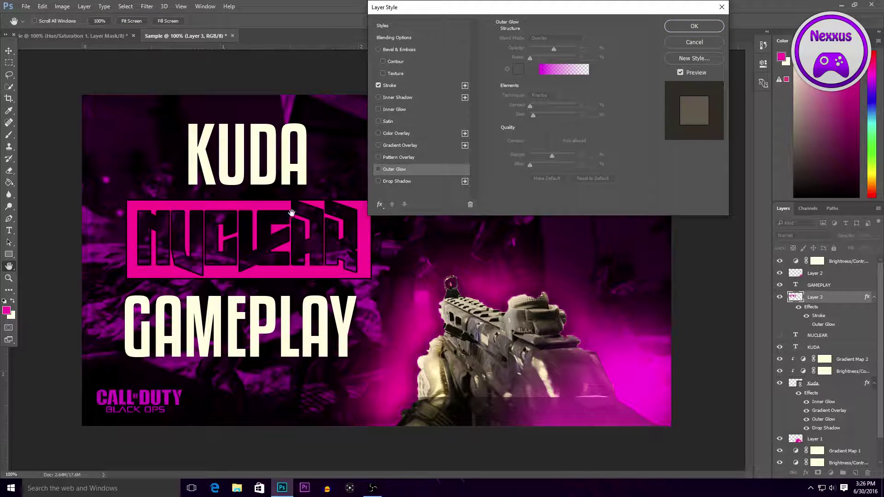
pyautogui.click(398, 182)
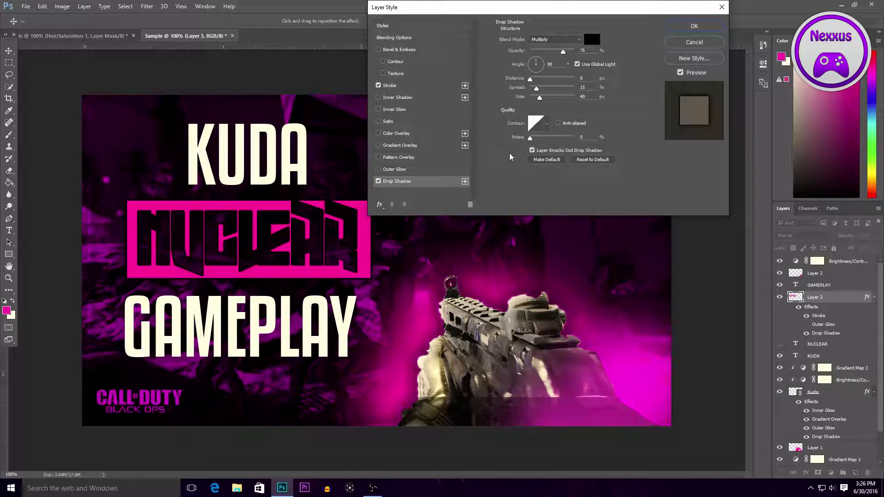
pyautogui.click(694, 26)
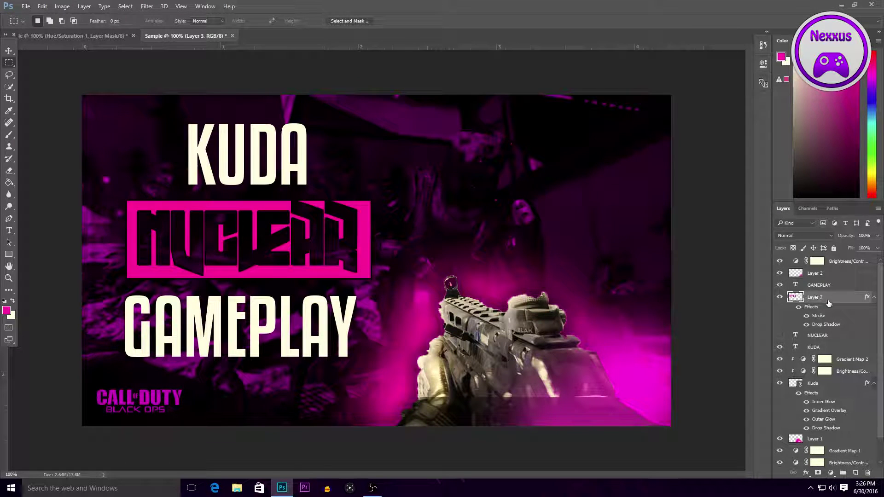
# - Group the GAMEPLAY, Layer 3, NUCLEAR and KUDA layers together
pyautogui.click(831, 275)
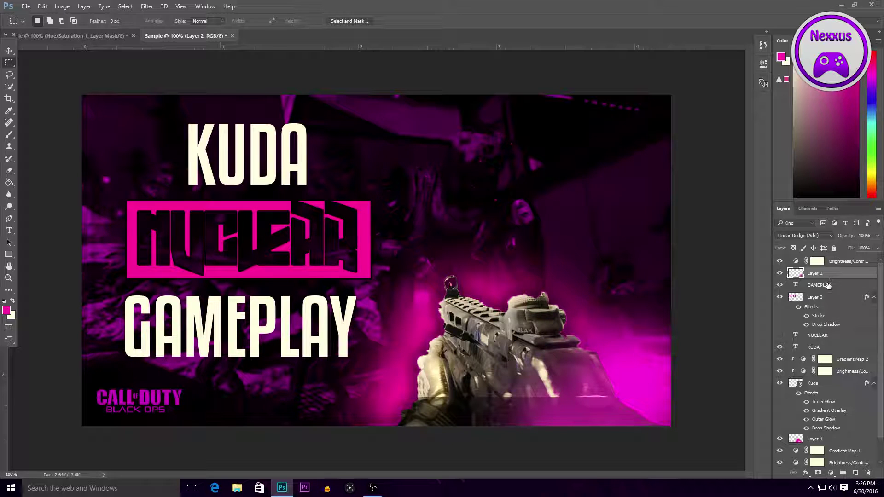
pyautogui.click(829, 286)
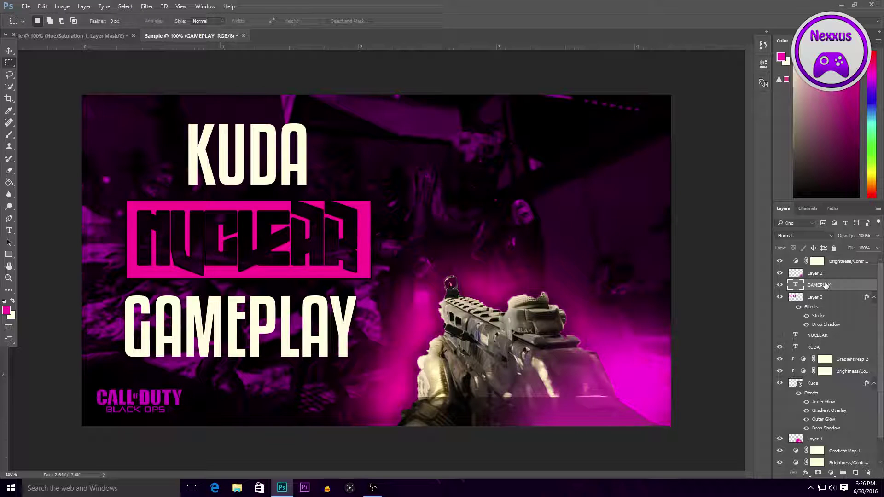
pyautogui.keyDown('ctrl'); pyautogui.click(825, 300); pyautogui.keyUp('ctrl')
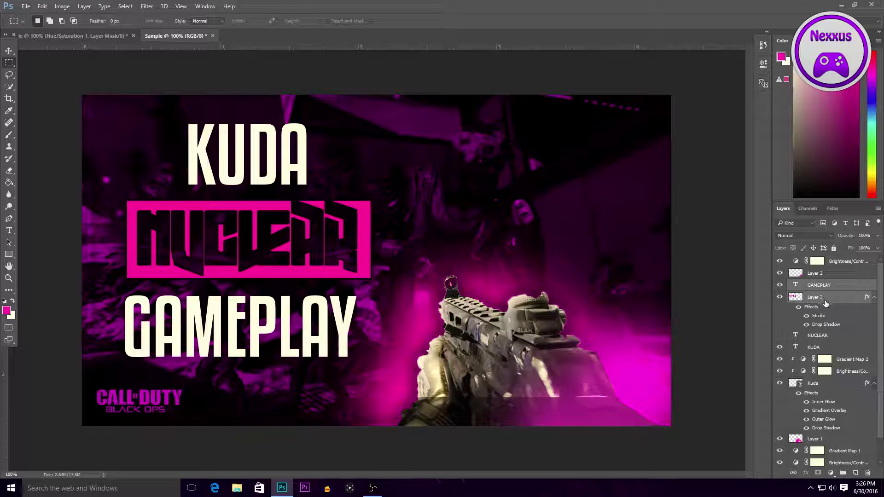
pyautogui.keyDown('ctrl'); pyautogui.click(830, 338); pyautogui.keyUp('ctrl')
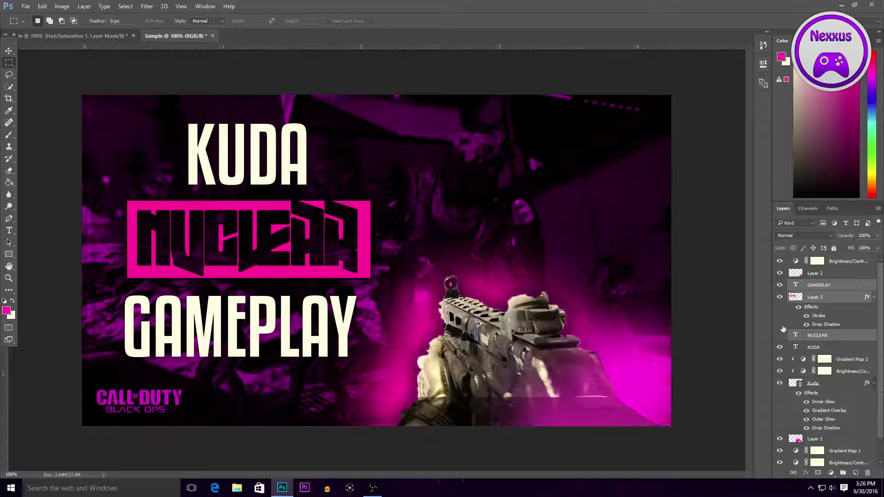
pyautogui.keyDown('ctrl'); pyautogui.click(820, 349); pyautogui.keyUp('ctrl')
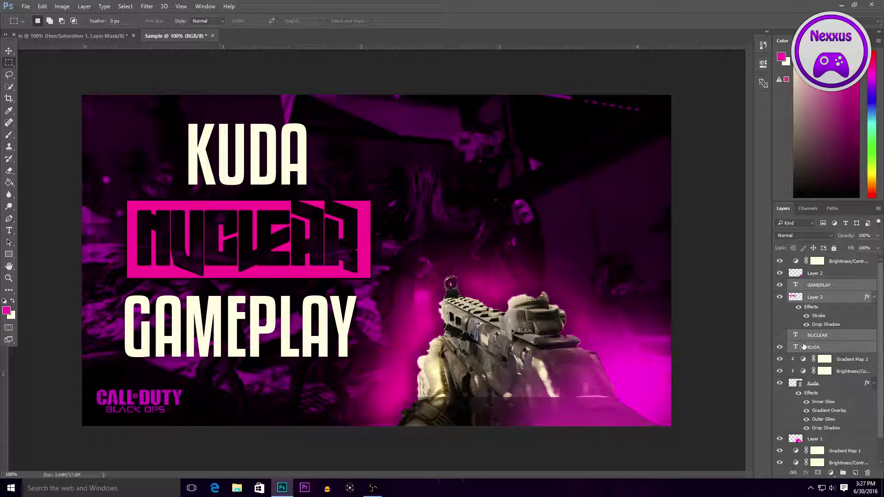
pyautogui.hotkey('ctrl', 'g')
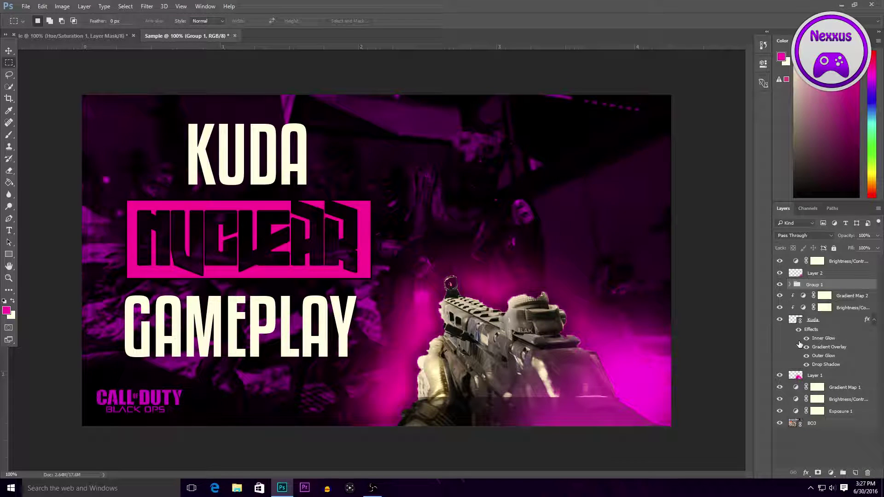
# - Duplicate the title group, merge the copy into a single layer, and delete the original group, leaving the merged copy selected
pyautogui.hotkey('ctrl', 'j')
pyautogui.hotkey('ctrl', 'e')
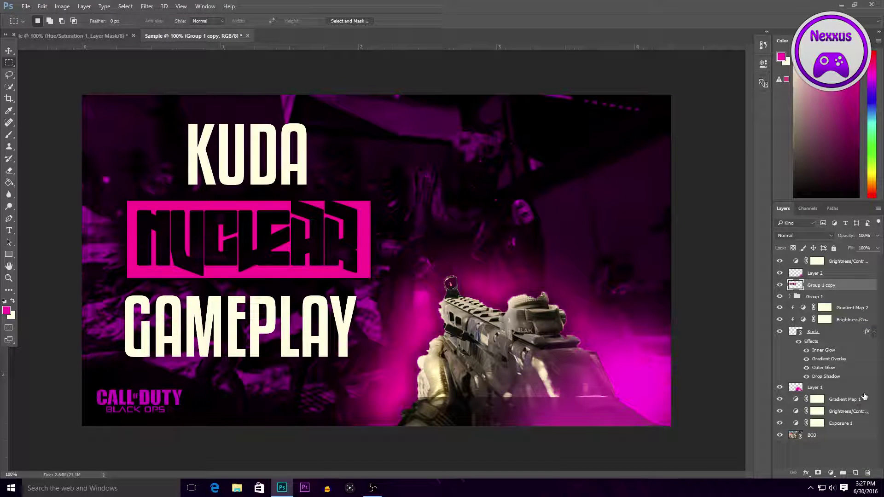
pyautogui.click(801, 298)
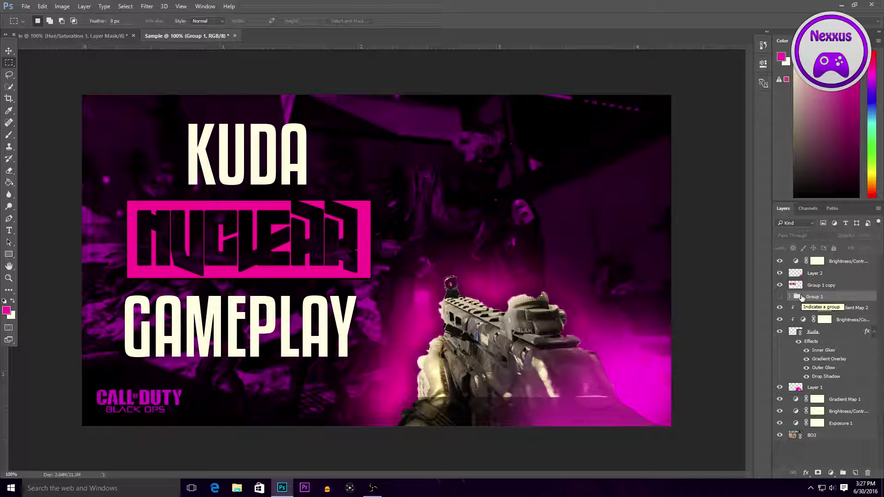
pyautogui.press('Delete')
pyautogui.click(822, 286)
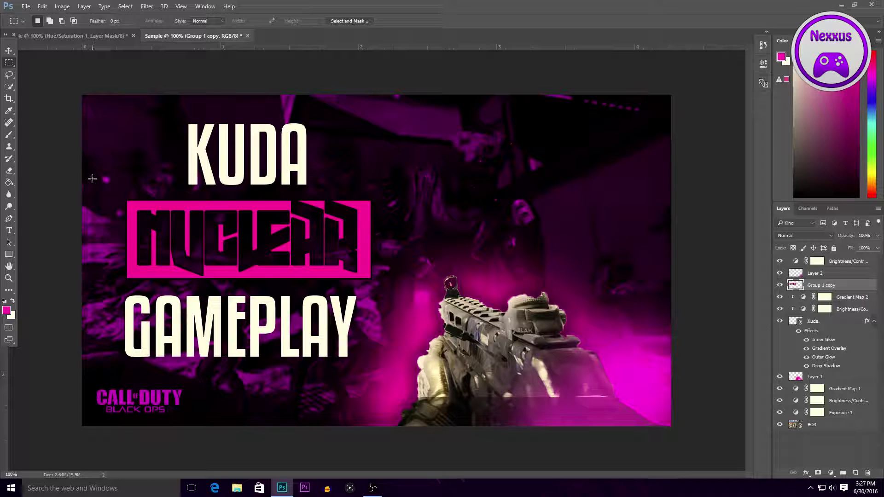
pyautogui.hotkey('ctrl', 't')
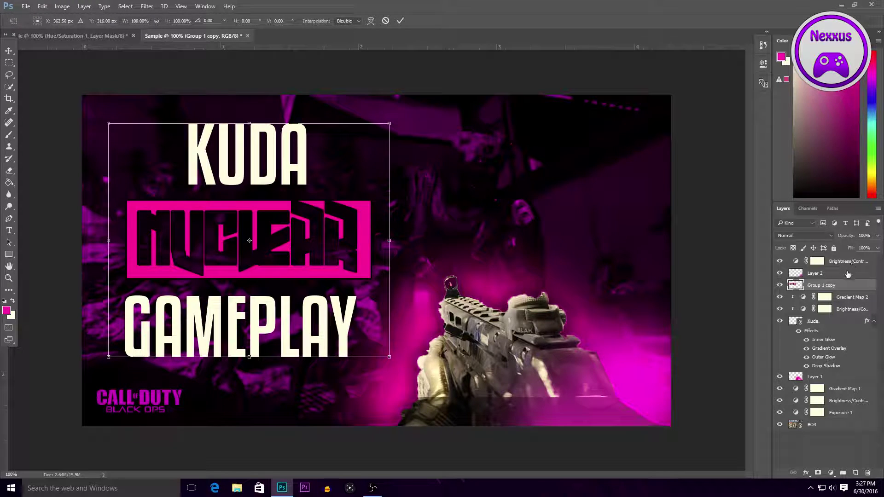
pyautogui.rightClick(356, 166)
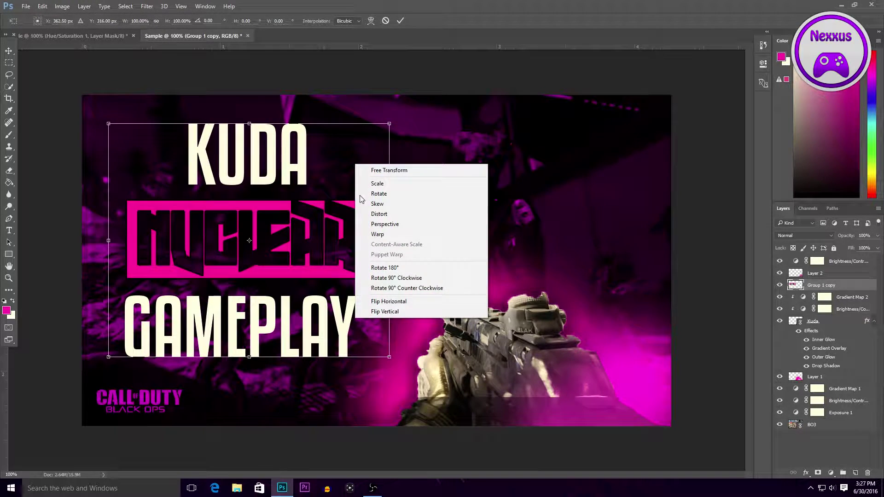
pyautogui.click(400, 232)
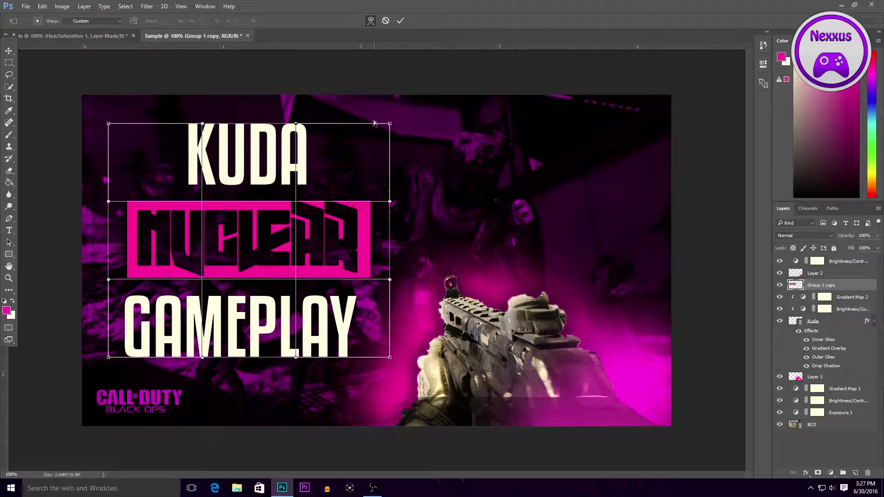
pyautogui.click(385, 20)
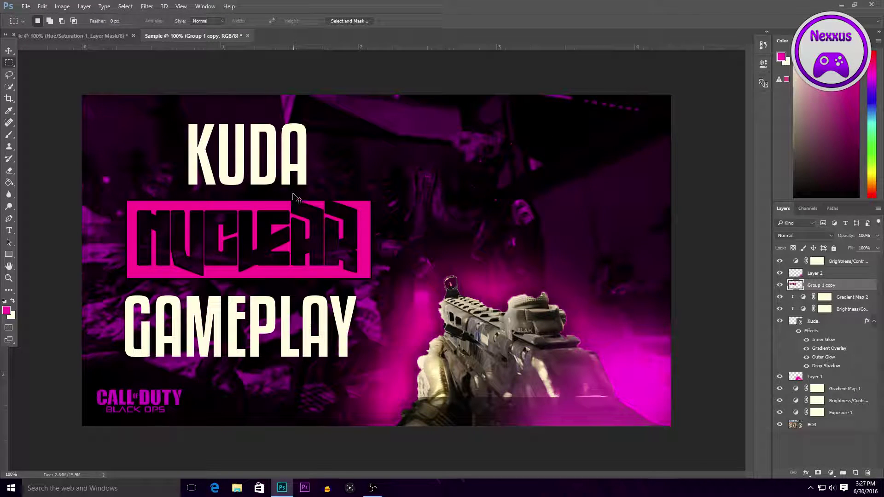
# - Apply a perspective transform to the merged title so its text tapers smaller toward the gun
pyautogui.hotkey('ctrl', 't')
pyautogui.rightClick(331, 176)
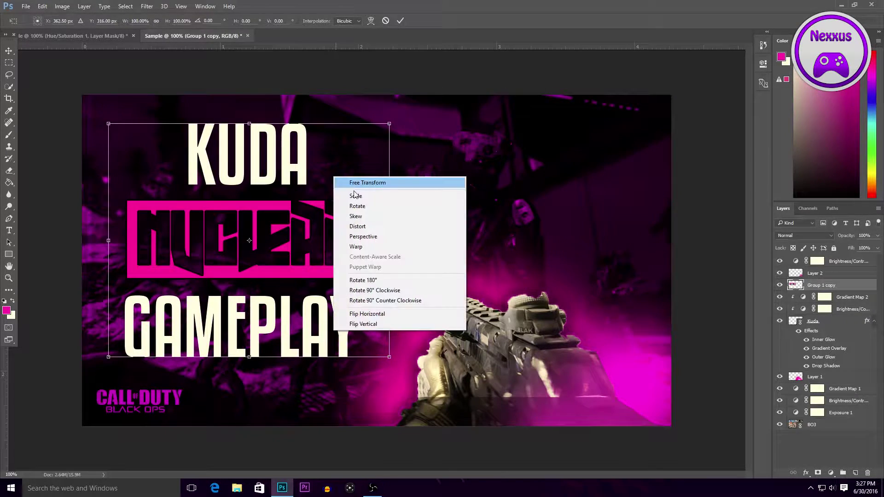
pyautogui.click(354, 237)
pyautogui.moveTo(390, 127); pyautogui.dragTo(387, 154)
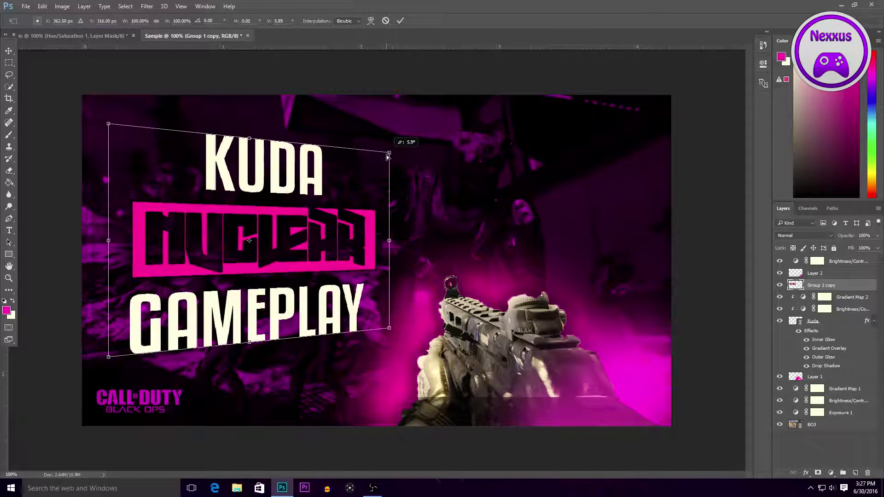
pyautogui.moveTo(110, 127)
pyautogui.mouseDown()
pyautogui.moveTo(113, 141)
pyautogui.moveTo(103, 124)
pyautogui.mouseUp()
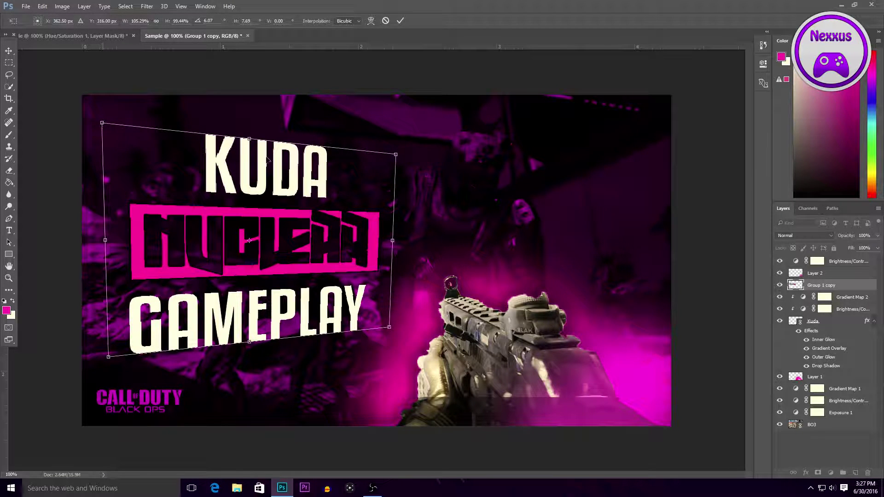
pyautogui.moveTo(396, 155); pyautogui.dragTo(394, 166)
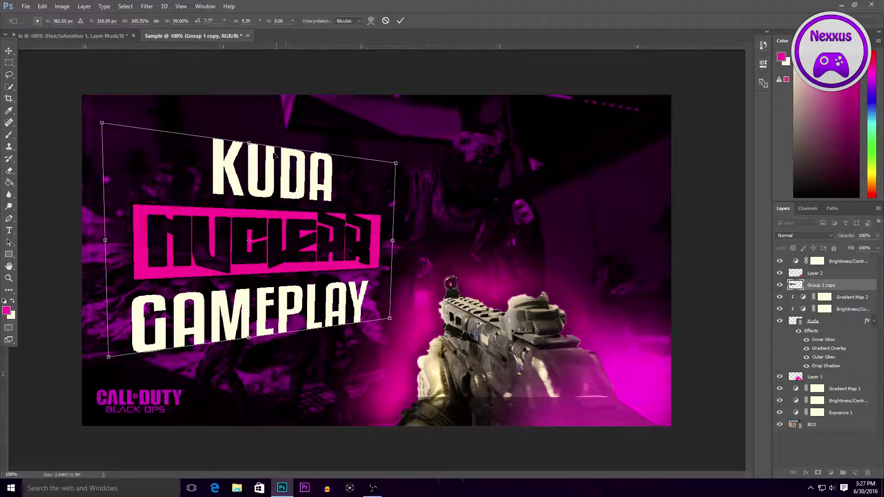
pyautogui.click(8, 51)
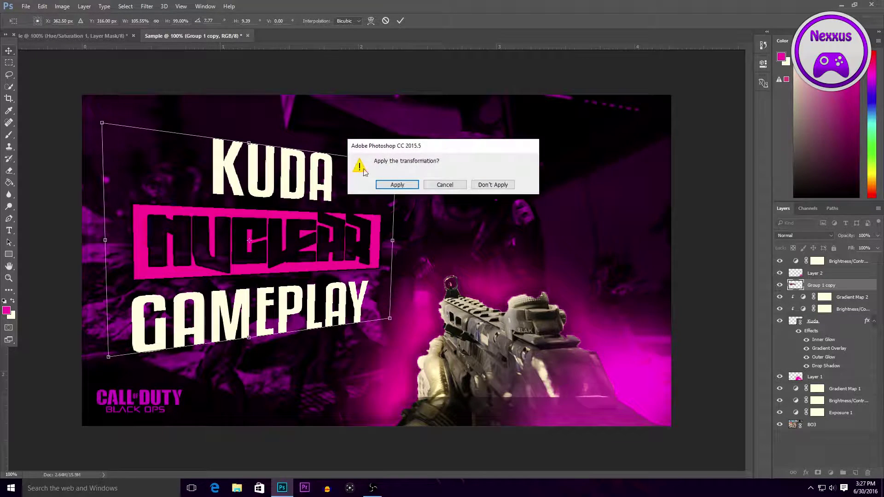
pyautogui.click(395, 185)
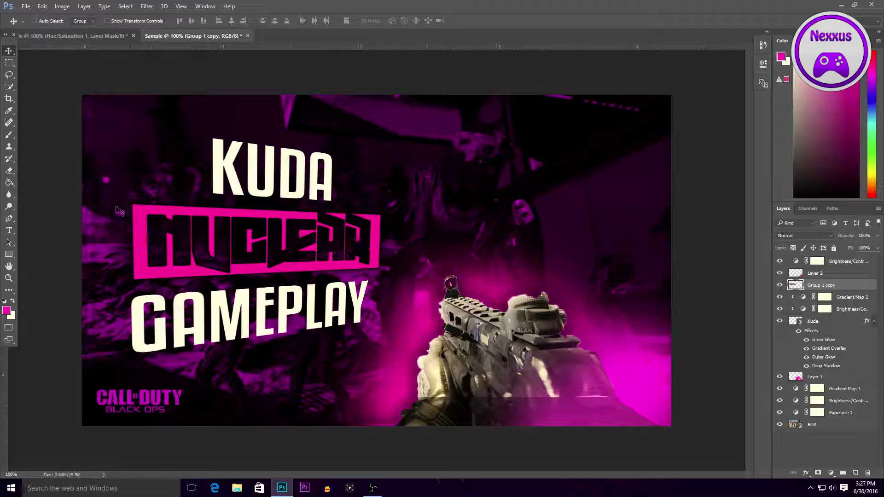
# - Create a new layer below the merged title and paint a pink glow behind KUDA's upper left with a soft brush of about 447 px
pyautogui.click(856, 473)
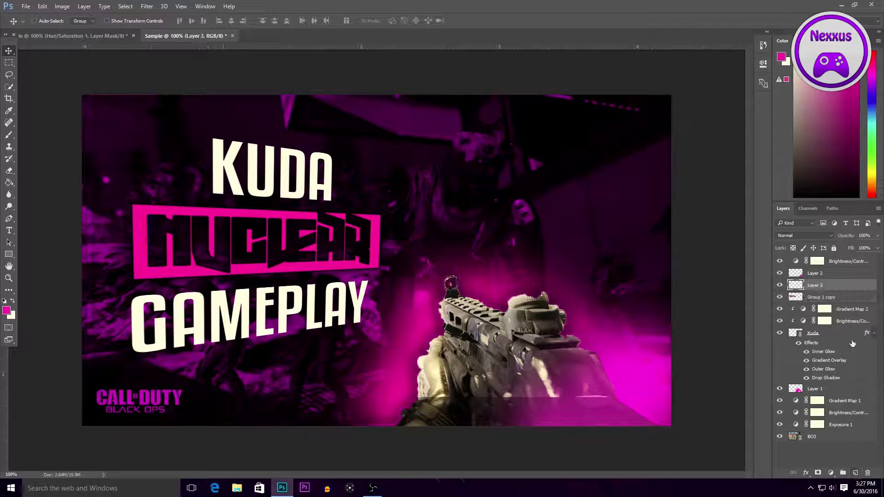
pyautogui.moveTo(817, 285); pyautogui.dragTo(811, 309)
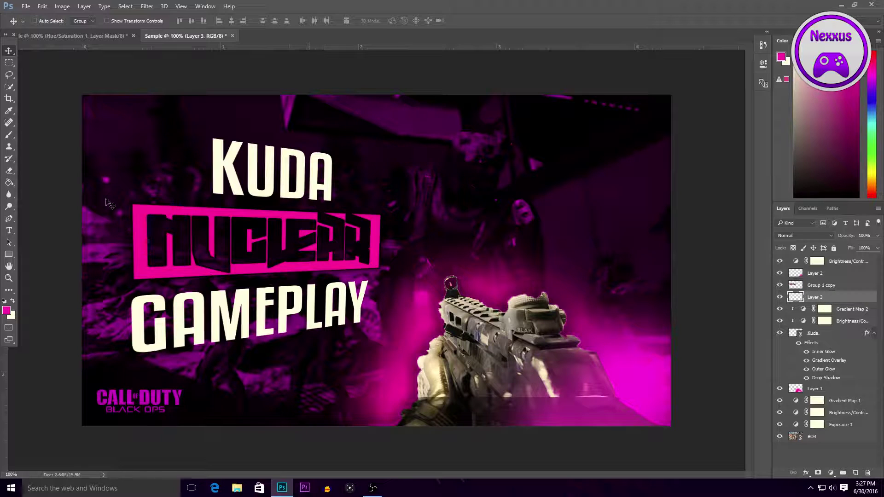
pyautogui.click(9, 134)
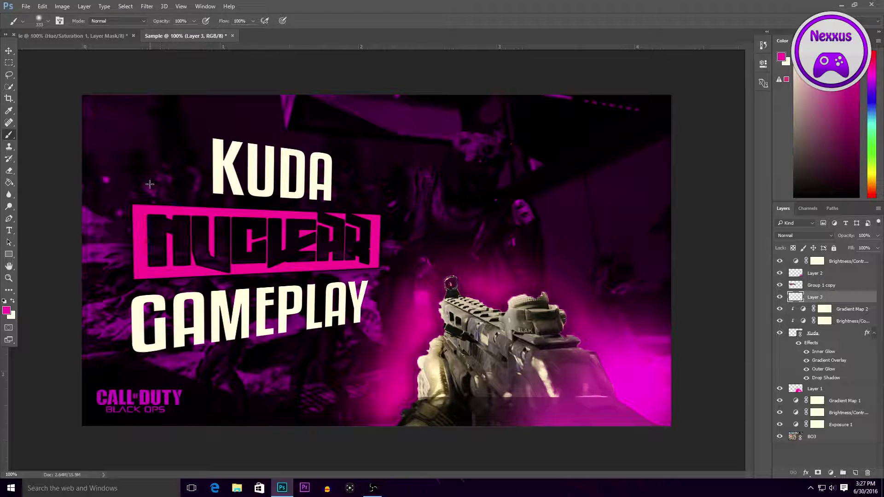
pyautogui.moveTo(174, 168); pyautogui.dragTo(183, 187)
pyautogui.rightClick(182, 188)
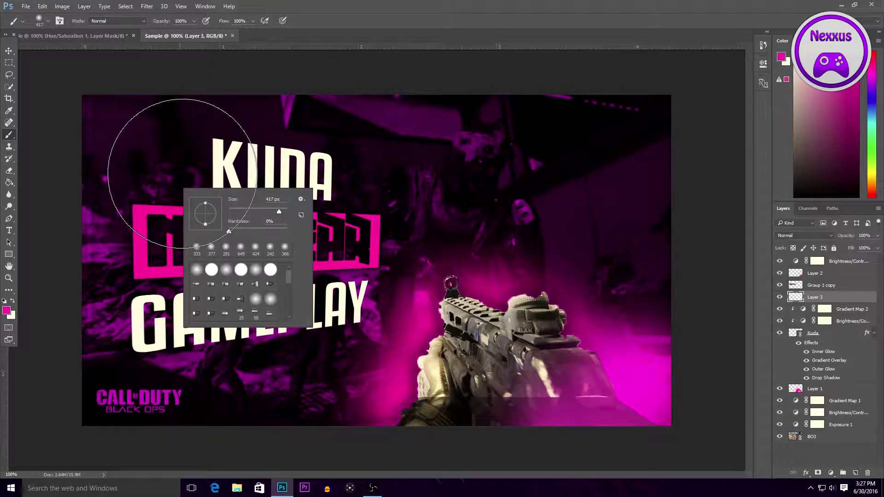
pyautogui.click(184, 179)
pyautogui.moveTo(184, 185); pyautogui.dragTo(201, 196)
pyautogui.click(195, 193)
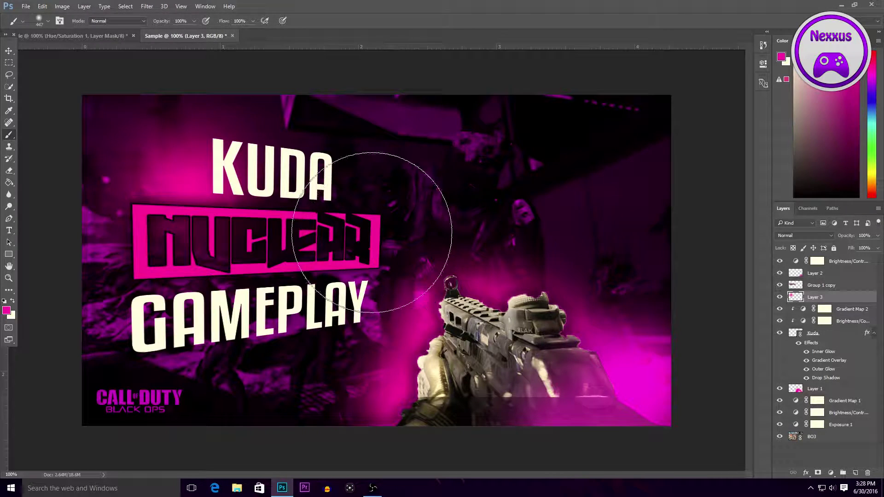
# - Set the foreground colour to white (ffffff) and paint a soft glow along the image's upper edge with a brush of about 660 px
pyautogui.click(8, 278)
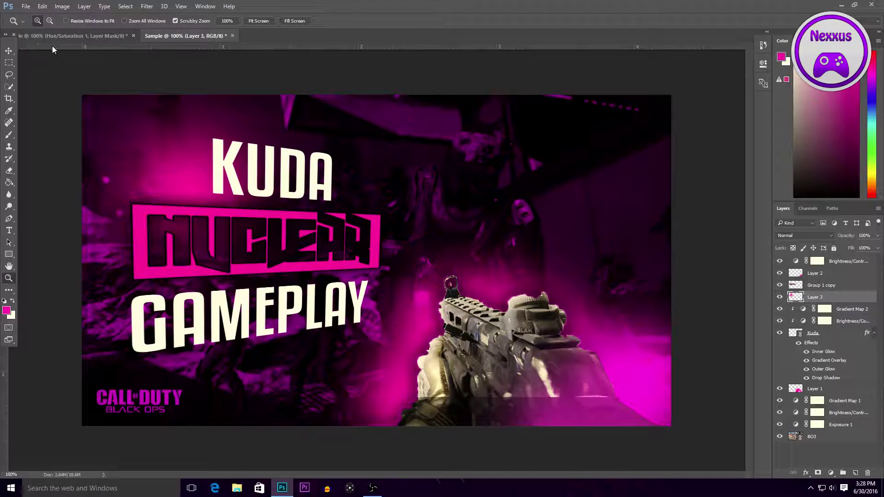
pyautogui.keyDown('alt'); pyautogui.click(93, 155); pyautogui.keyUp('alt')
pyautogui.keyDown('alt'); pyautogui.click(93, 155); pyautogui.keyUp('alt')
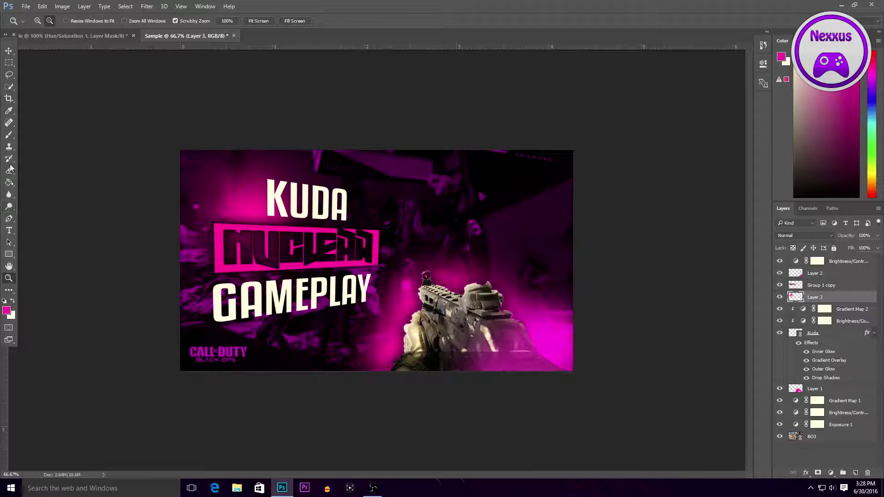
pyautogui.click(10, 135)
pyautogui.moveTo(211, 216)
pyautogui.mouseDown()
pyautogui.moveTo(272, 215)
pyautogui.moveTo(247, 218)
pyautogui.mouseUp()
pyautogui.click(7, 310)
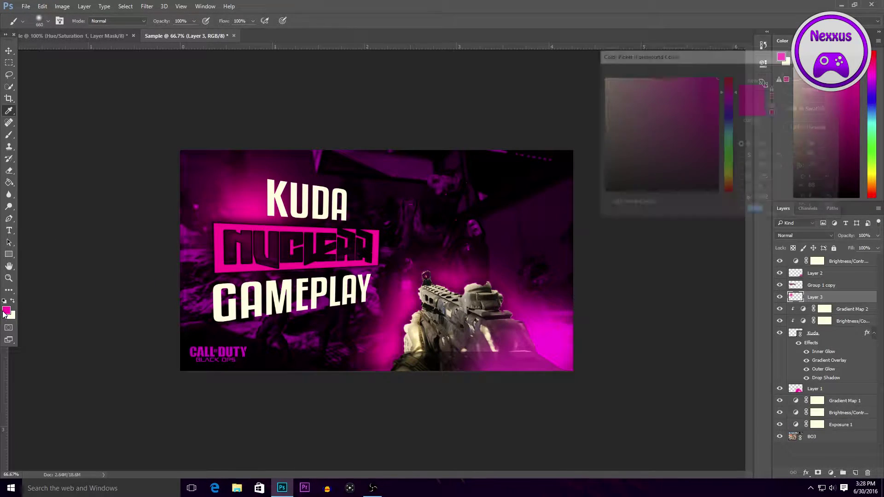
pyautogui.write('ff0000ffffff')
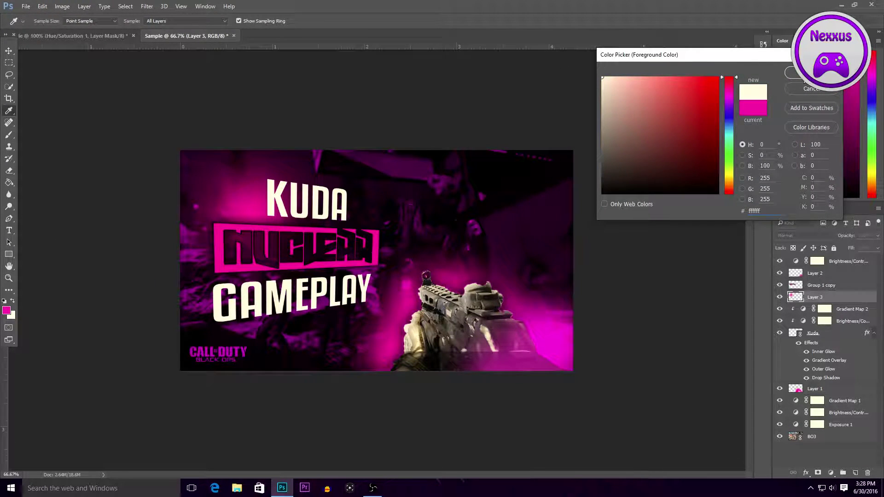
pyautogui.click(788, 74)
pyautogui.moveTo(379, 87)
pyautogui.mouseDown()
pyautogui.moveTo(325, 91)
pyautogui.moveTo(437, 89)
pyautogui.mouseUp()
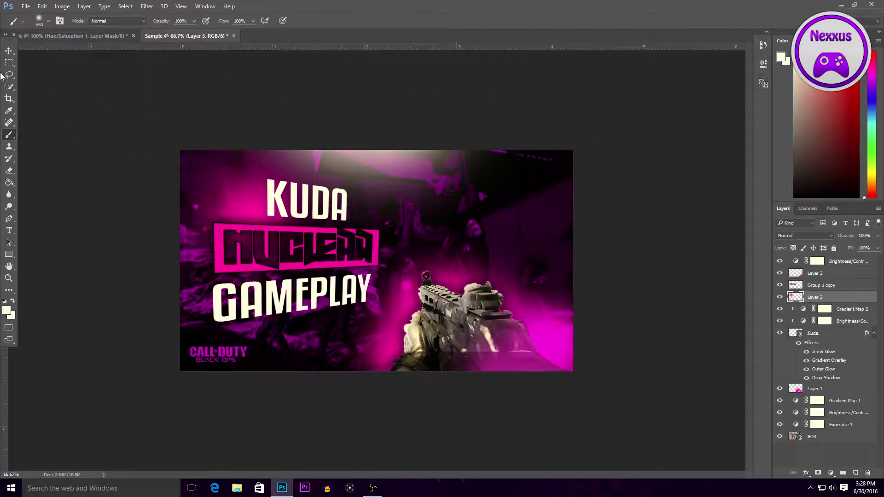
# - Add a Brightness/Contrast adjustment layer above all other layers with brightness 30 and contrast 46
pyautogui.click(9, 50)
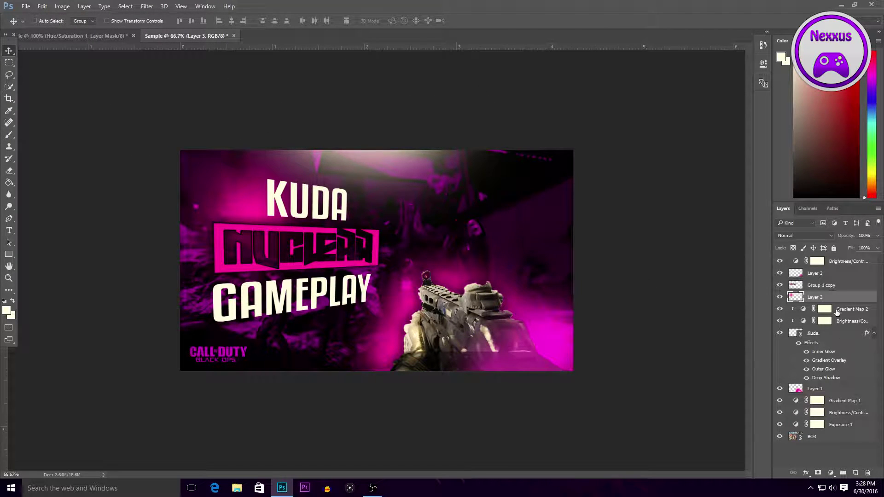
pyautogui.click(843, 260)
pyautogui.click(831, 473)
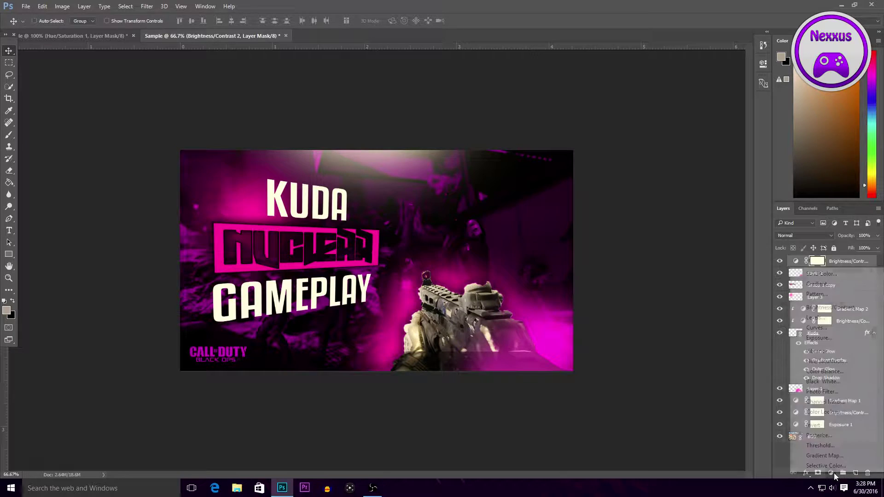
pyautogui.click(828, 307)
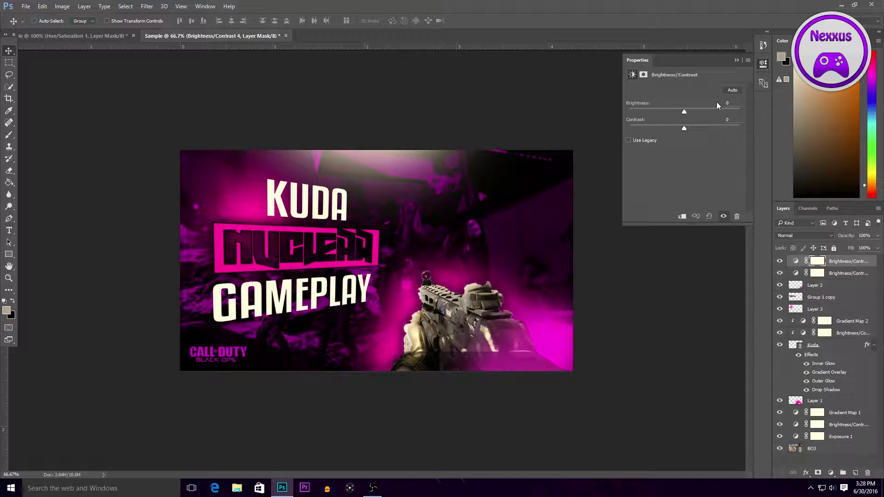
pyautogui.moveTo(686, 113); pyautogui.dragTo(695, 115)
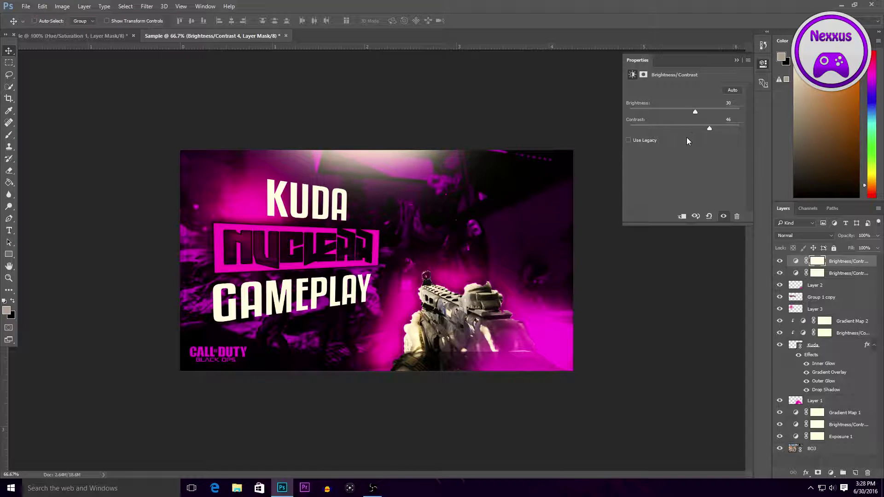
pyautogui.click(736, 60)
# - Add a Hue/Saturation adjustment layer on top of the stack and set its hue to -112
pyautogui.click(831, 473)
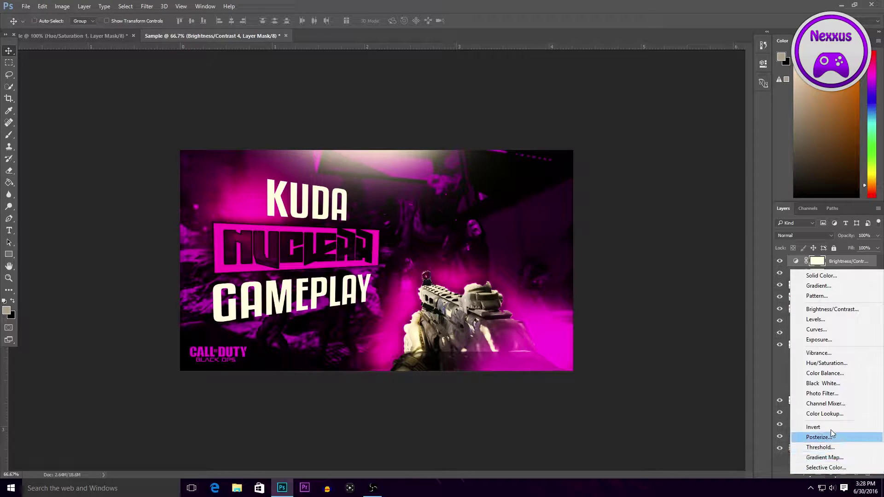
pyautogui.click(827, 363)
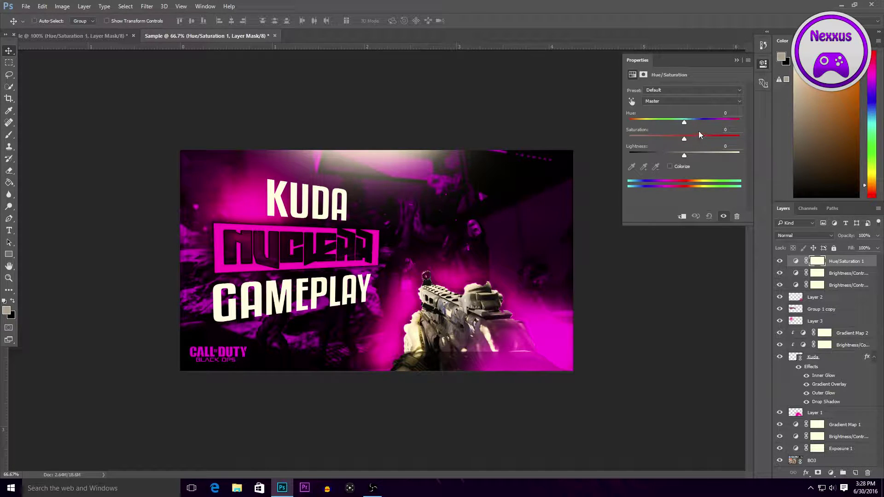
pyautogui.moveTo(686, 121); pyautogui.dragTo(644, 123)
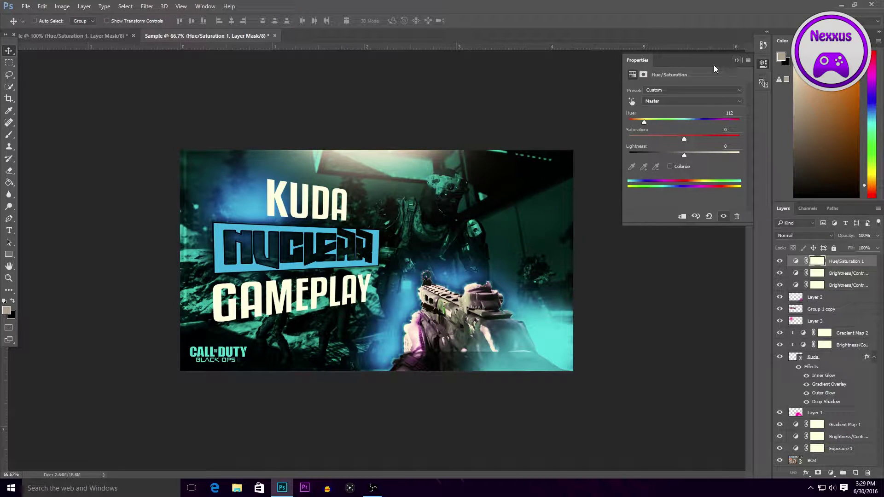
# - Erase the hue shift over the image's left and right sides with a soft eraser of about 377 px, undoing the last stroke
pyautogui.click(9, 172)
pyautogui.moveTo(228, 210)
pyautogui.mouseDown()
pyautogui.moveTo(198, 220)
pyautogui.moveTo(278, 180)
pyautogui.mouseUp()
pyautogui.moveTo(523, 174)
pyautogui.mouseDown()
pyautogui.moveTo(532, 276)
pyautogui.moveTo(543, 158)
pyautogui.moveTo(544, 317)
pyautogui.moveTo(517, 385)
pyautogui.moveTo(341, 368)
pyautogui.moveTo(223, 345)
pyautogui.moveTo(276, 329)
pyautogui.moveTo(212, 266)
pyautogui.moveTo(187, 178)
pyautogui.moveTo(302, 134)
pyautogui.moveTo(241, 206)
pyautogui.mouseUp()
pyautogui.moveTo(474, 167); pyautogui.dragTo(473, 162)
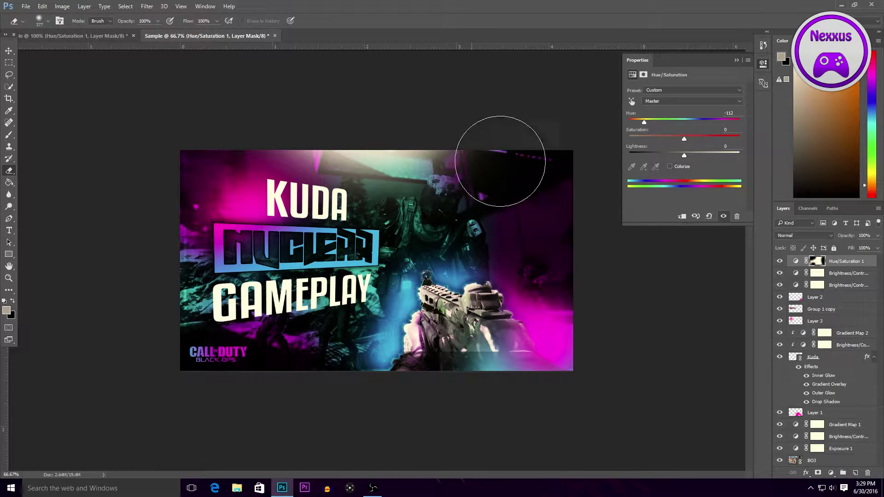
pyautogui.hotkey('ctrl', 'z')
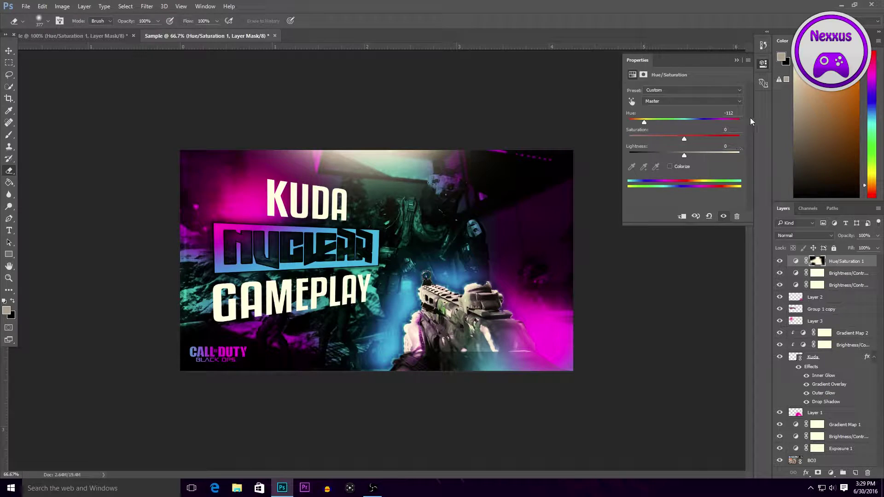
pyautogui.click(736, 60)
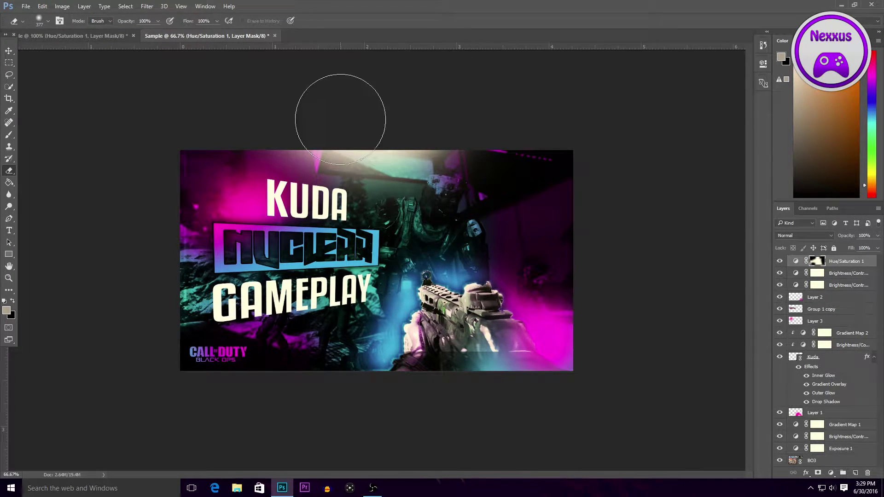
# - Compare the thumbnail with the finished version in the other open document, then return to Sample
pyautogui.click(84, 36)
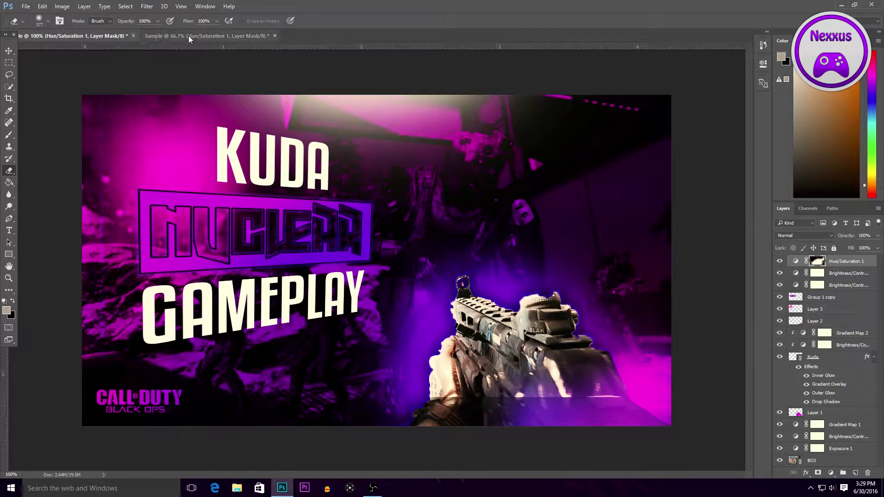
pyautogui.click(175, 36)
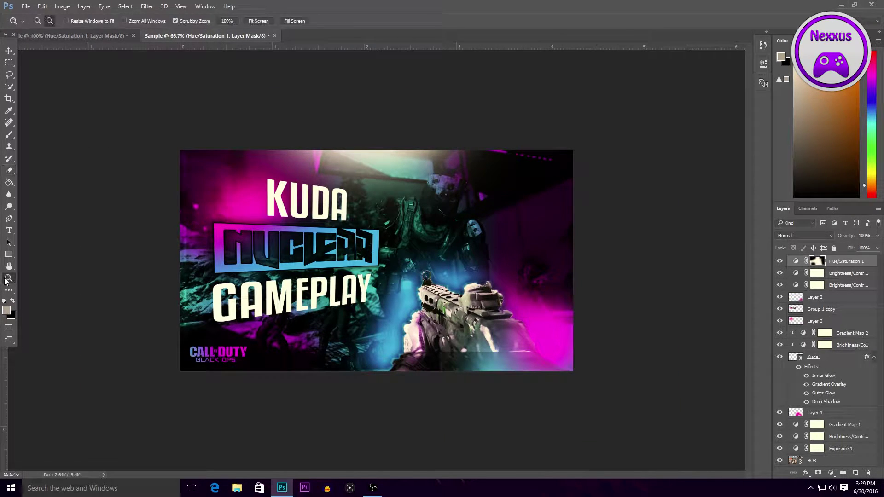